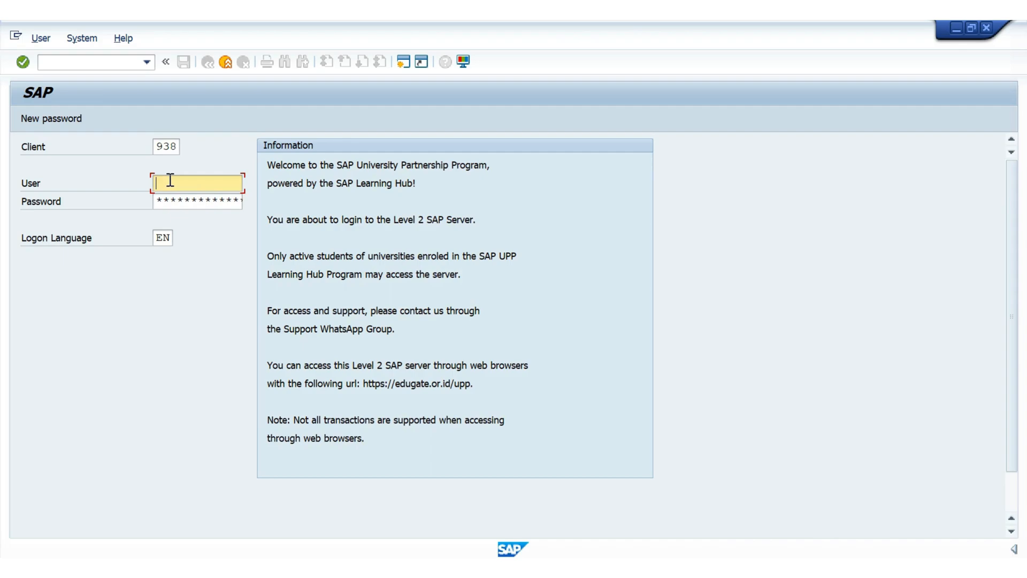
Log on to client 938 with the account's user ID and password.
{"action": "left_click", "coordinate": [168, 182]}
{"action": "left_click", "coordinate": [172, 203]}
{"action": "key", "text": "Tab"}
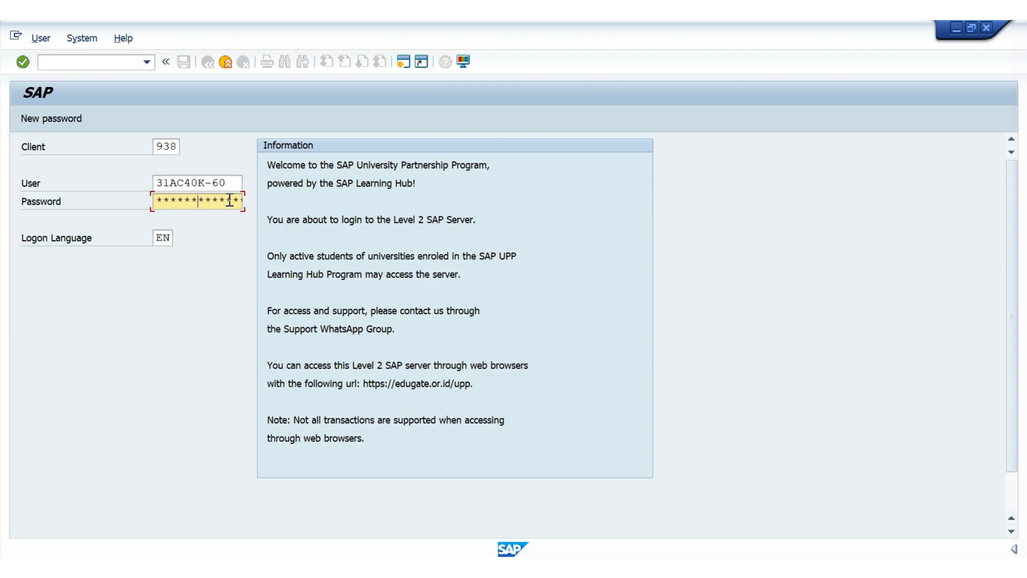
{"action": "key", "text": "Return"}
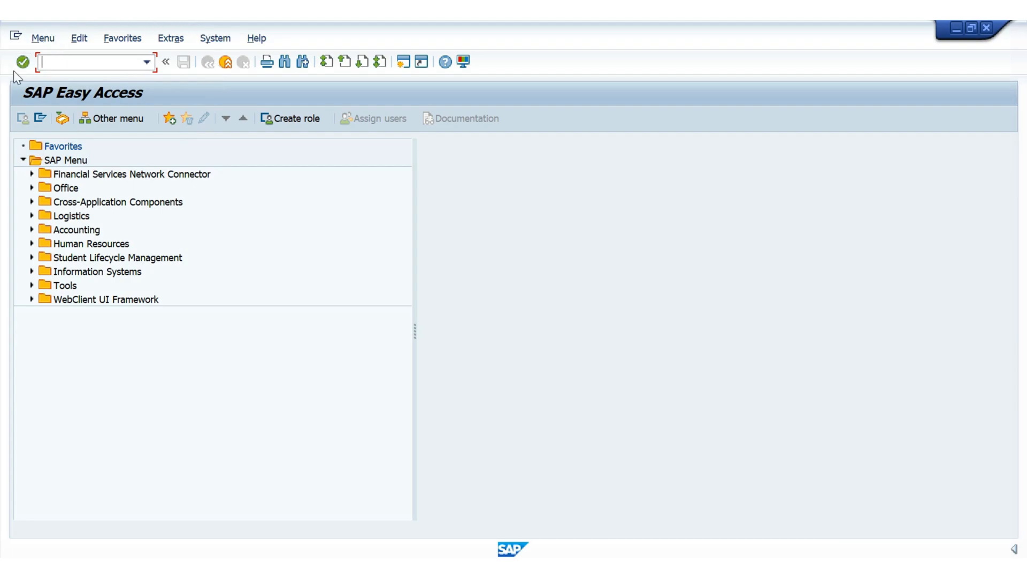
Run transaction ZSAPGUI, execute its keep-connected program and answer the file access request for SAPGUI.txt.
{"action": "left_click", "coordinate": [146, 62]}
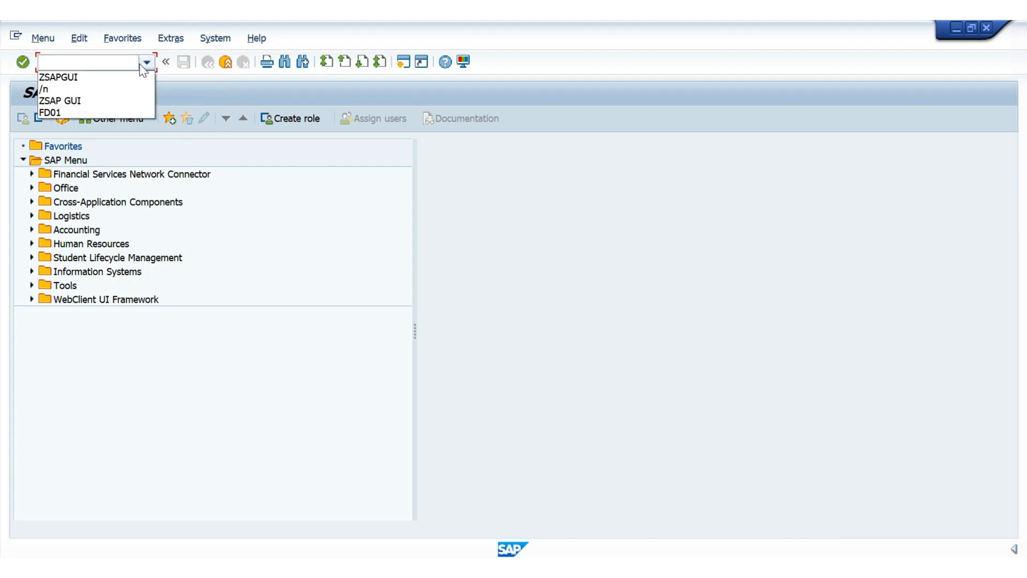
{"action": "left_click", "coordinate": [125, 76]}
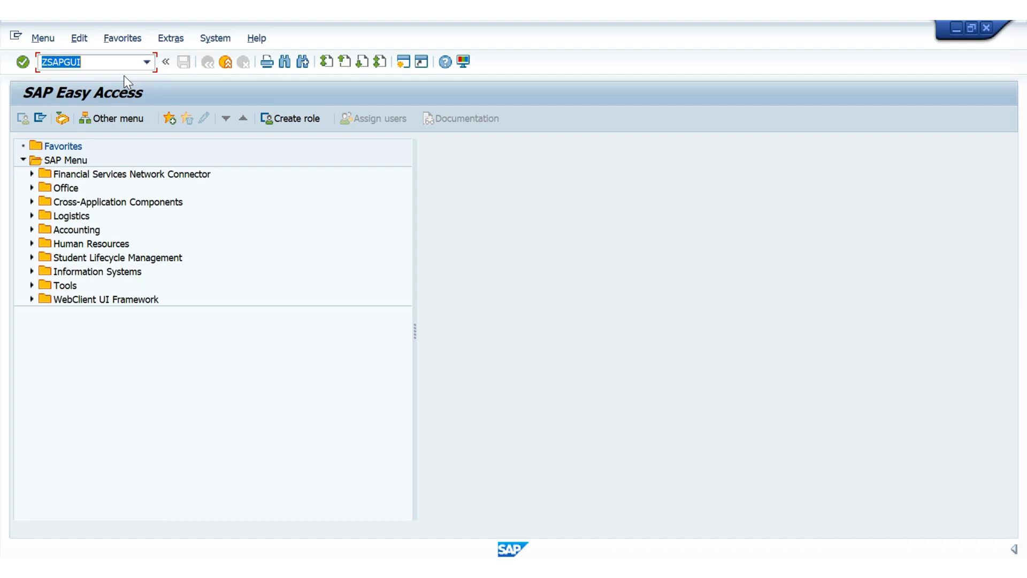
{"action": "left_click", "coordinate": [22, 64]}
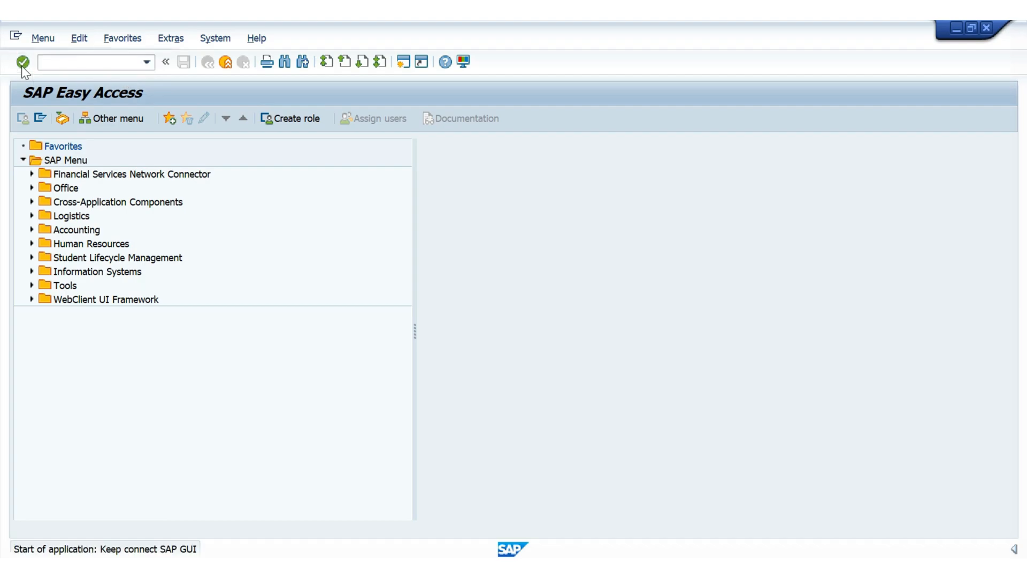
{"action": "left_click", "coordinate": [24, 118]}
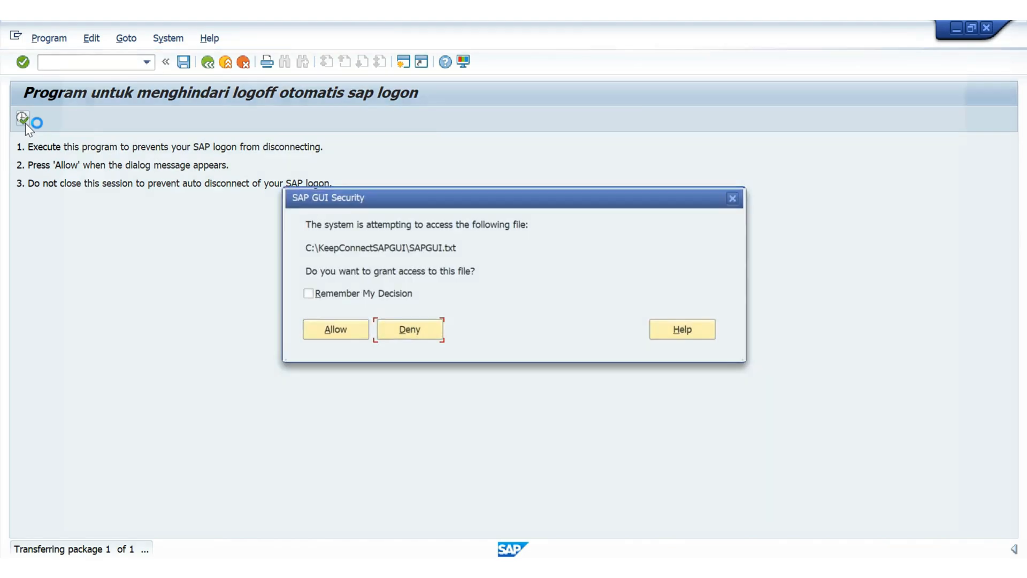
{"action": "key", "text": "Return"}
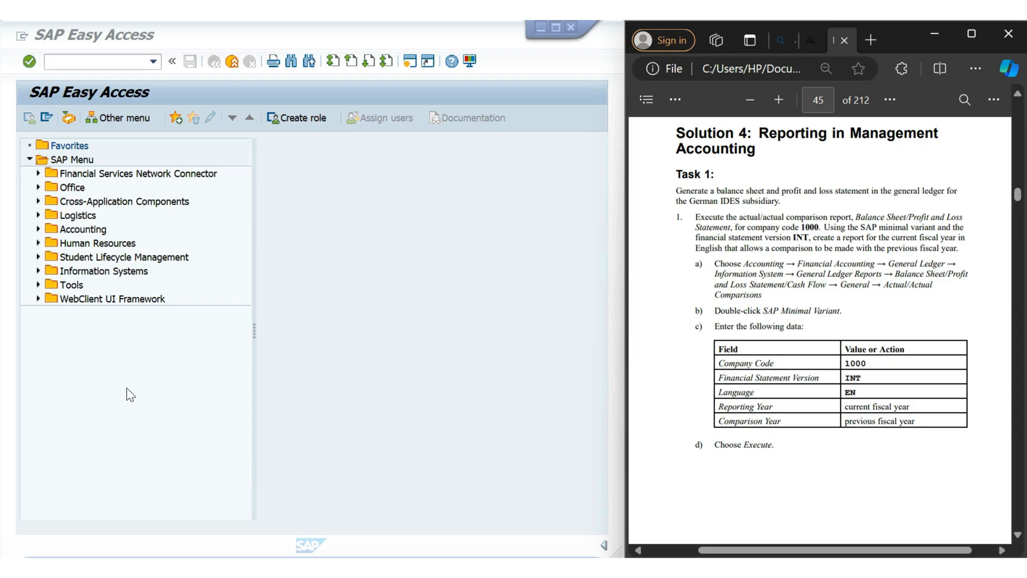
Expand the SAP menu through Accounting, Financial Accounting, General Ledger, Information System and General Ledger Reports to the Balance Sheet/Profit and Loss folder's contents.
{"action": "left_click", "coordinate": [38, 229]}
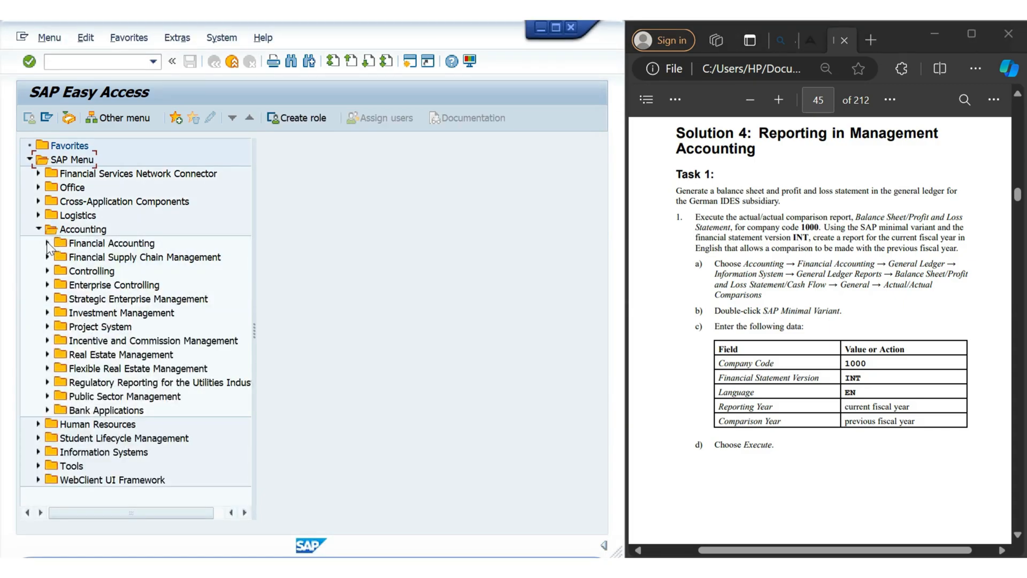
{"action": "left_click", "coordinate": [48, 244]}
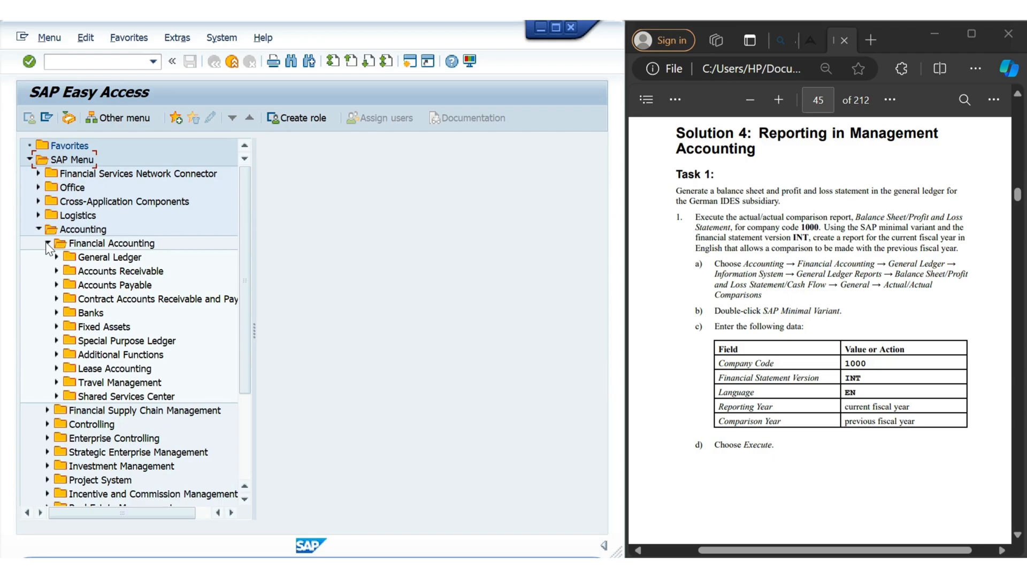
{"action": "left_click", "coordinate": [56, 257]}
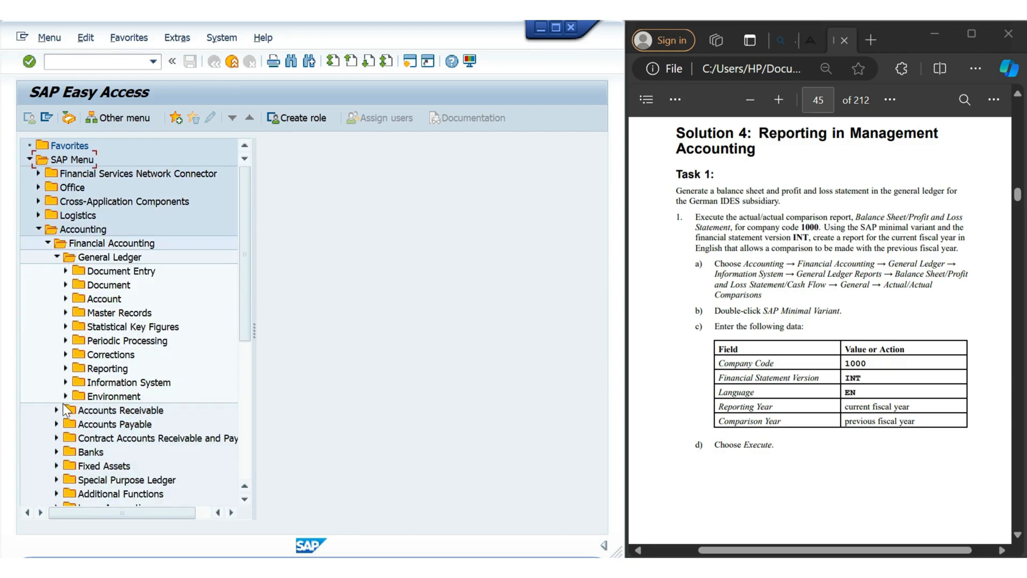
{"action": "left_click", "coordinate": [66, 382]}
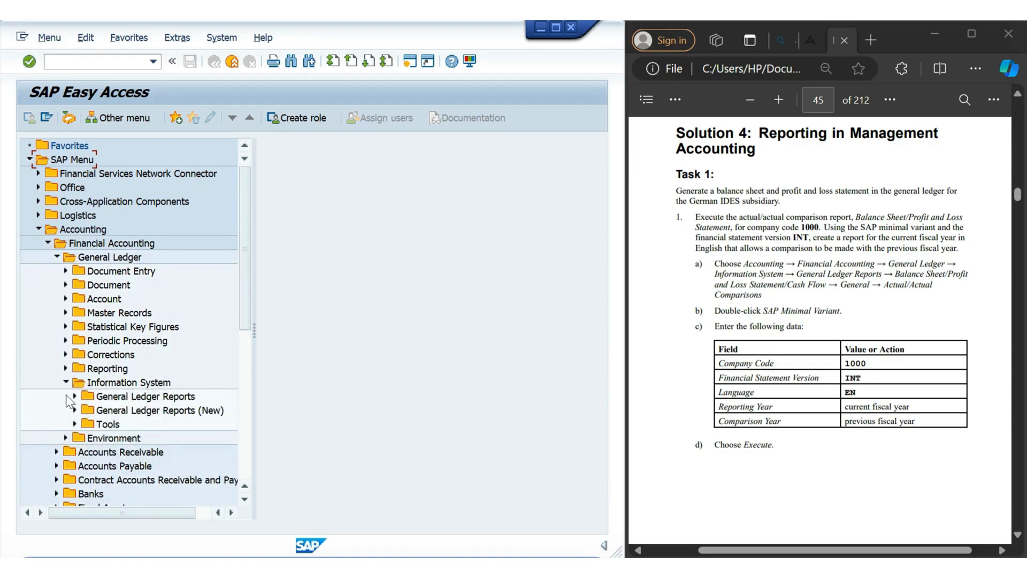
{"action": "left_click", "coordinate": [75, 397]}
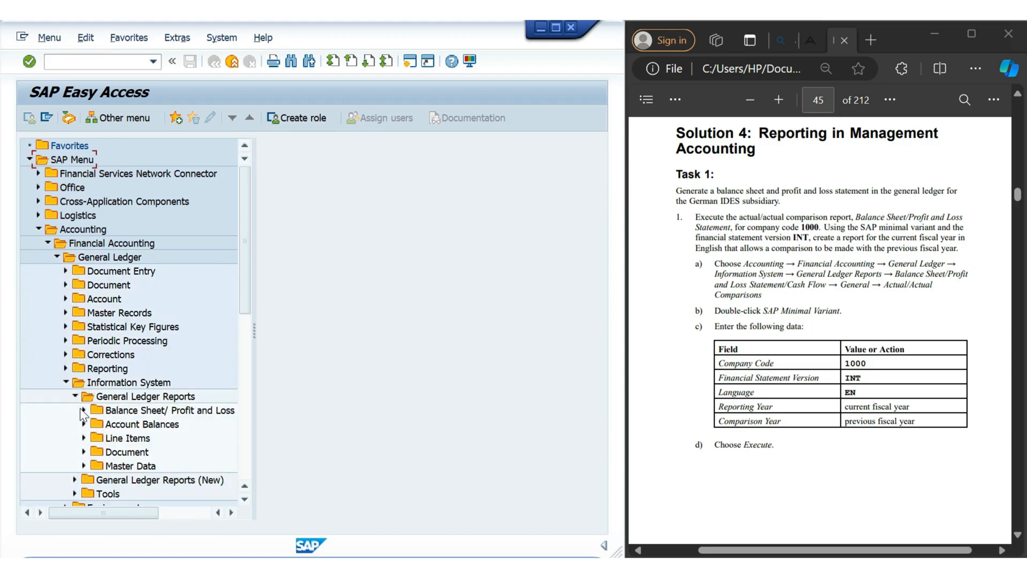
{"action": "left_click", "coordinate": [85, 410]}
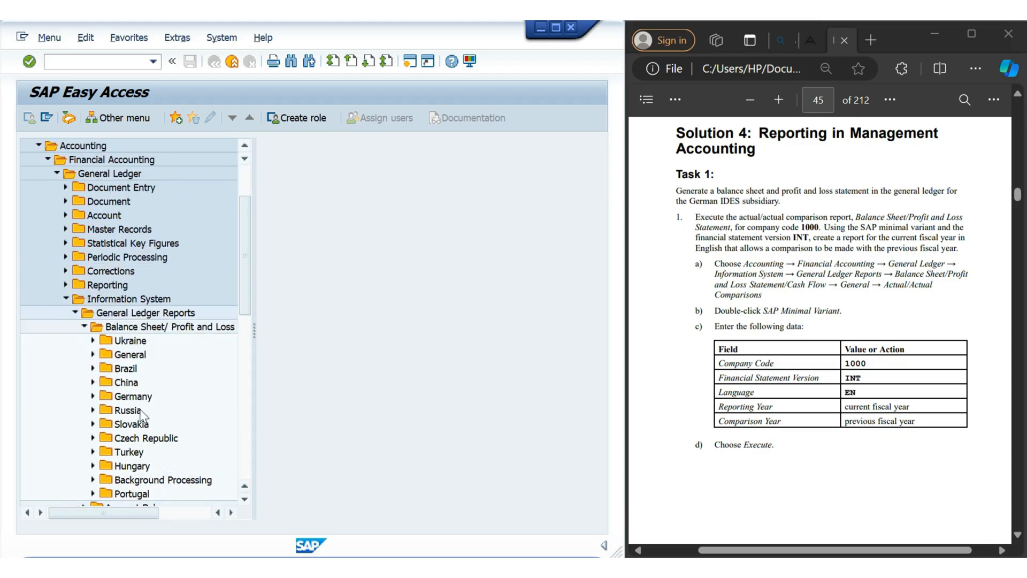
Open the SAP Minimal Variant report under General, Actual/Actual Comparisons.
{"action": "scroll", "coordinate": [144, 414], "scroll_direction": "down", "scroll_amount": 4}
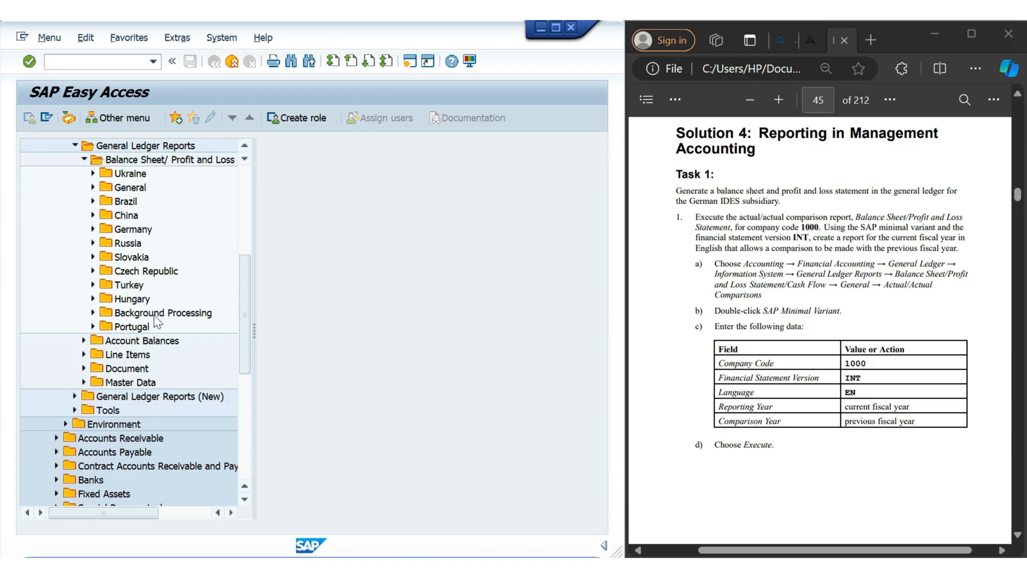
{"action": "left_click", "coordinate": [93, 187]}
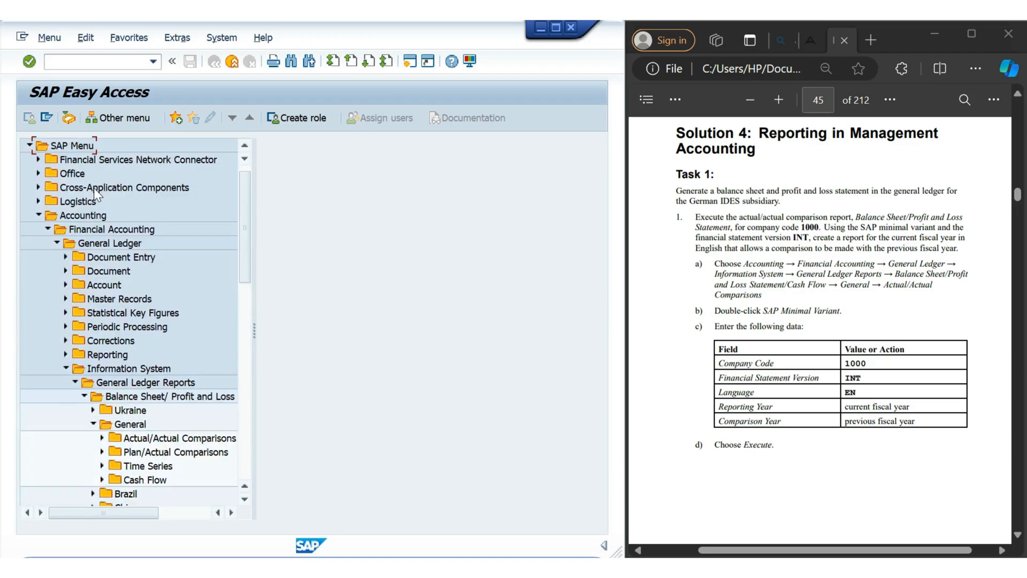
{"action": "scroll", "coordinate": [169, 369], "scroll_direction": "down", "scroll_amount": 5}
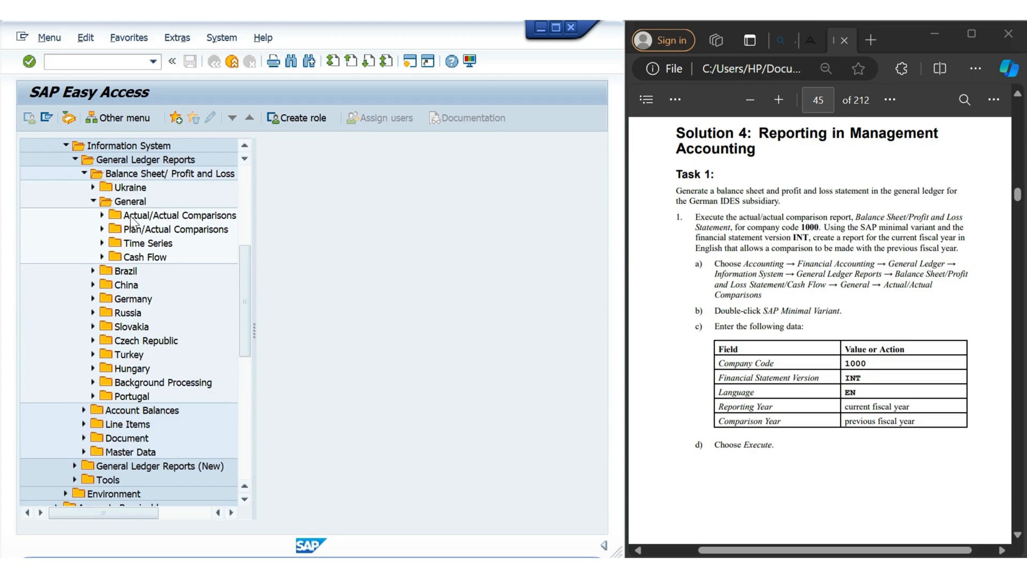
{"action": "left_click", "coordinate": [102, 215]}
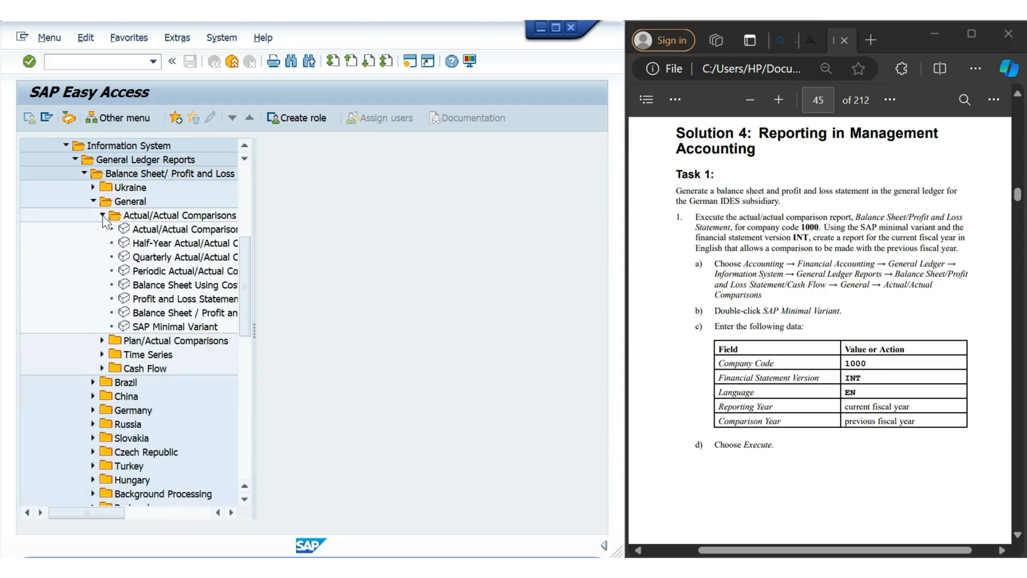
{"action": "scroll", "coordinate": [219, 394], "scroll_direction": "up", "scroll_amount": 1}
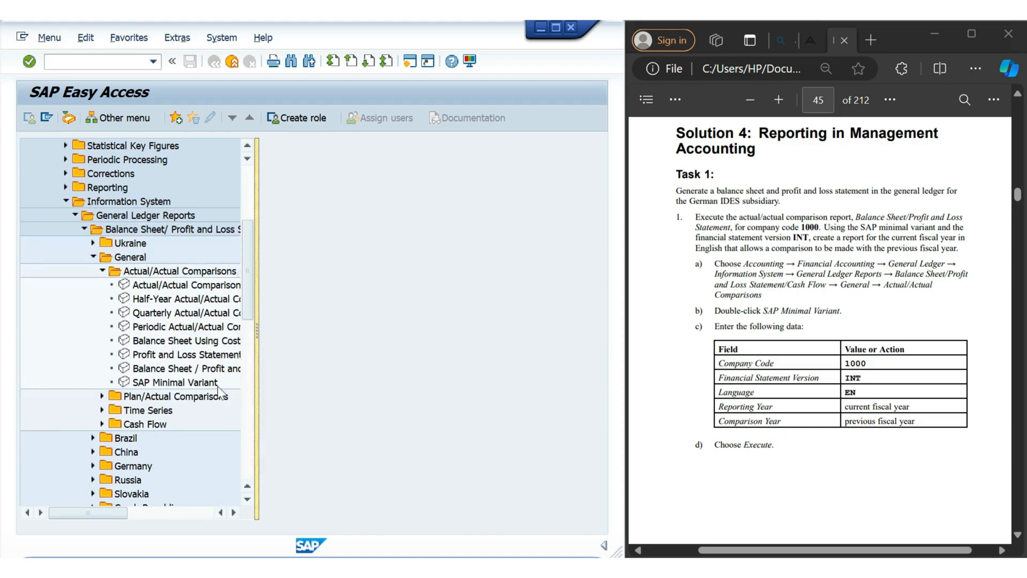
{"action": "left_click", "coordinate": [180, 383]}
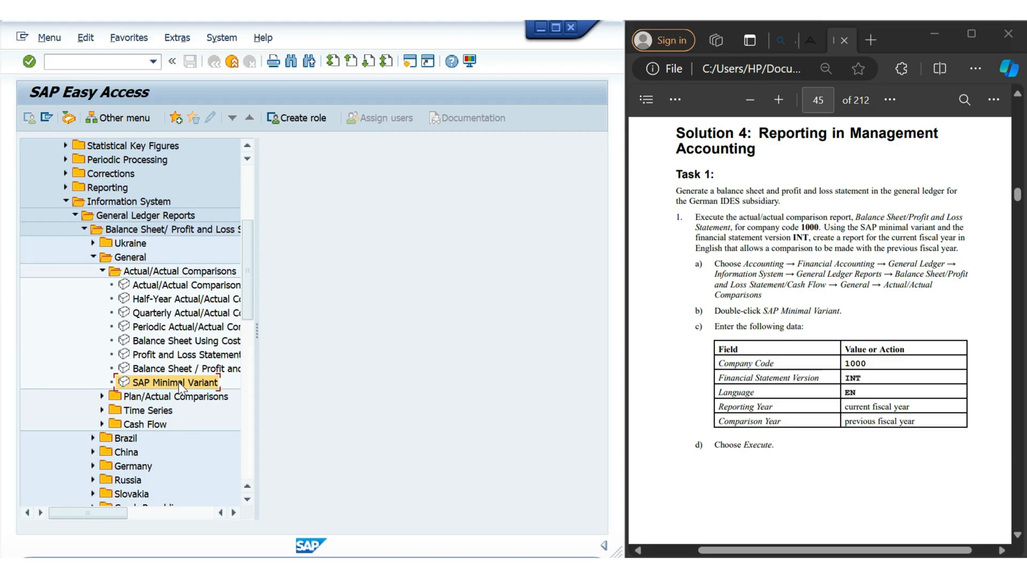
{"action": "double_click", "coordinate": [180, 383]}
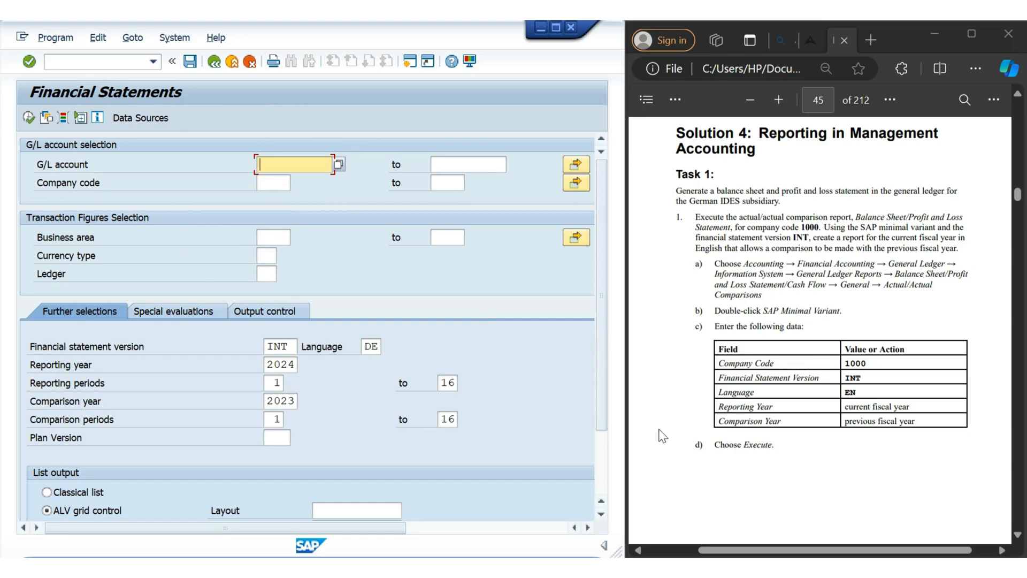
Set the company code to 1000 and the report language to EN.
{"action": "left_click", "coordinate": [269, 187]}
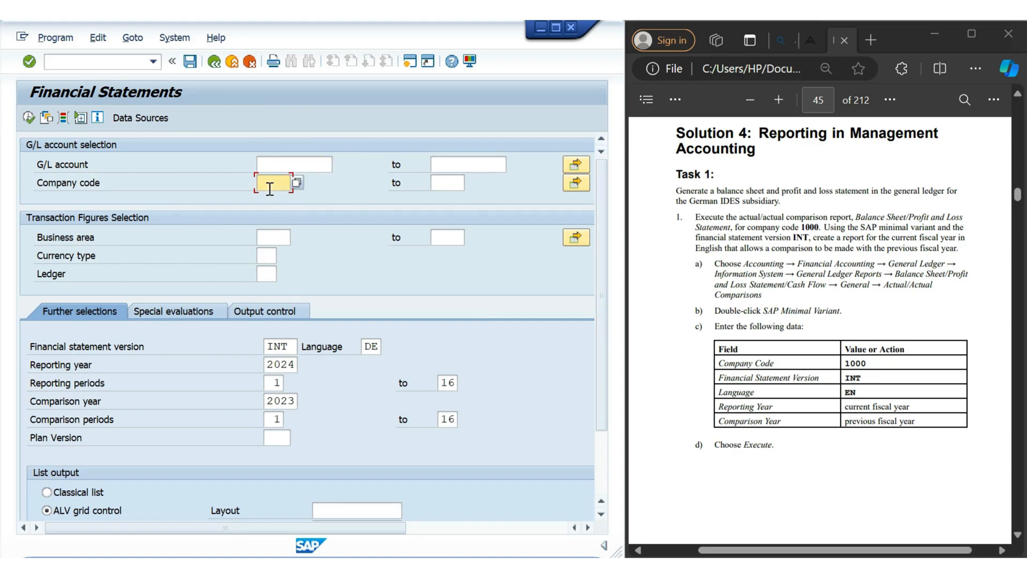
{"action": "type", "text": "1000"}
{"action": "left_click_drag", "start_coordinate": [383, 347], "coordinate": [356, 347]}
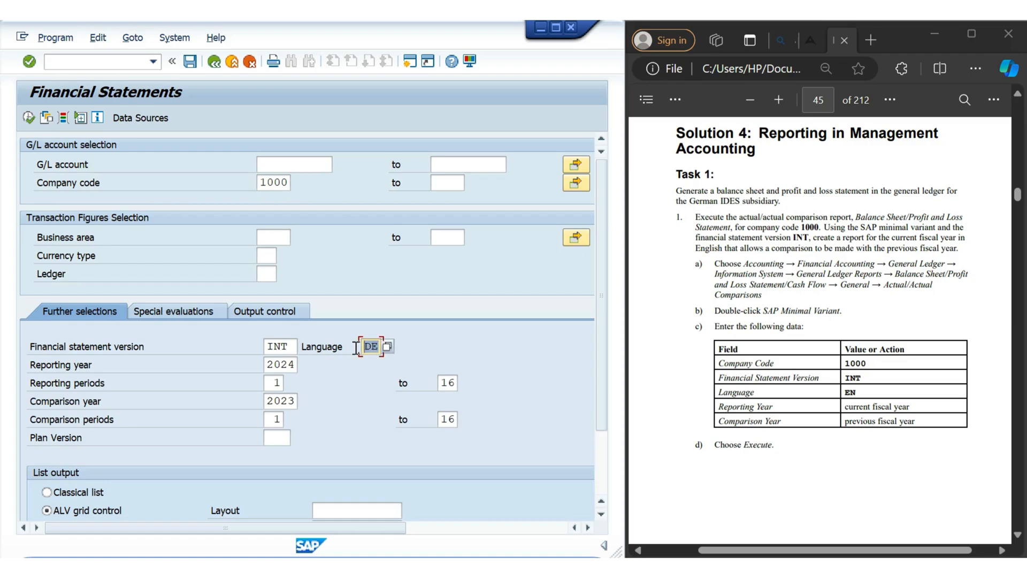
{"action": "type", "text": "EN"}
{"action": "left_click", "coordinate": [387, 347]}
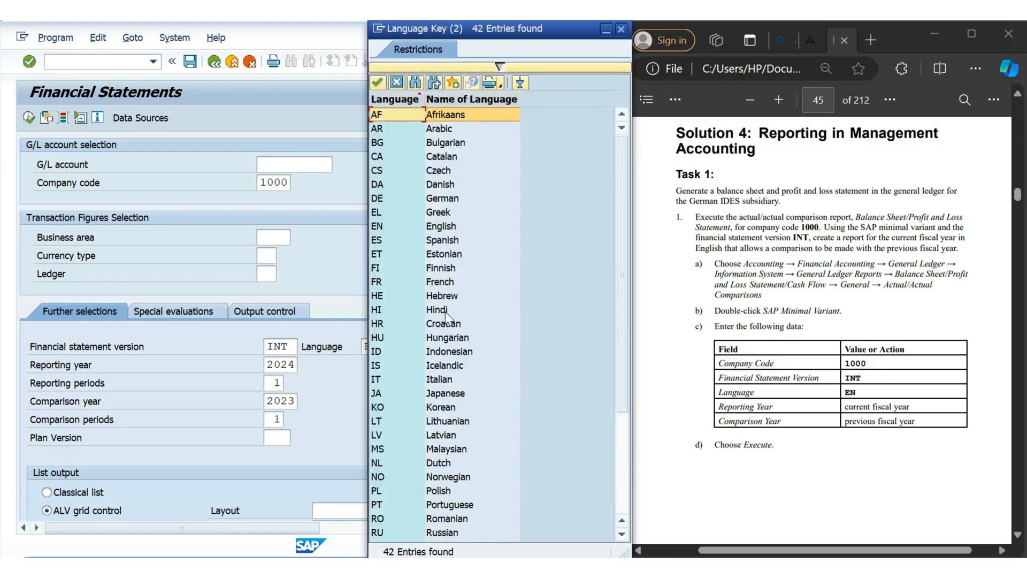
{"action": "left_click", "coordinate": [439, 227]}
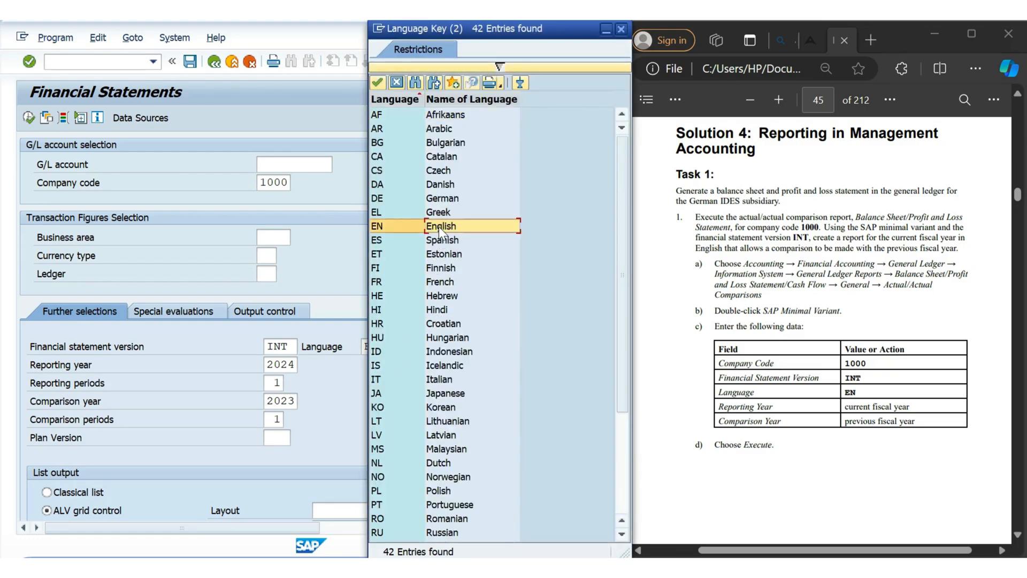
{"action": "left_click", "coordinate": [621, 29]}
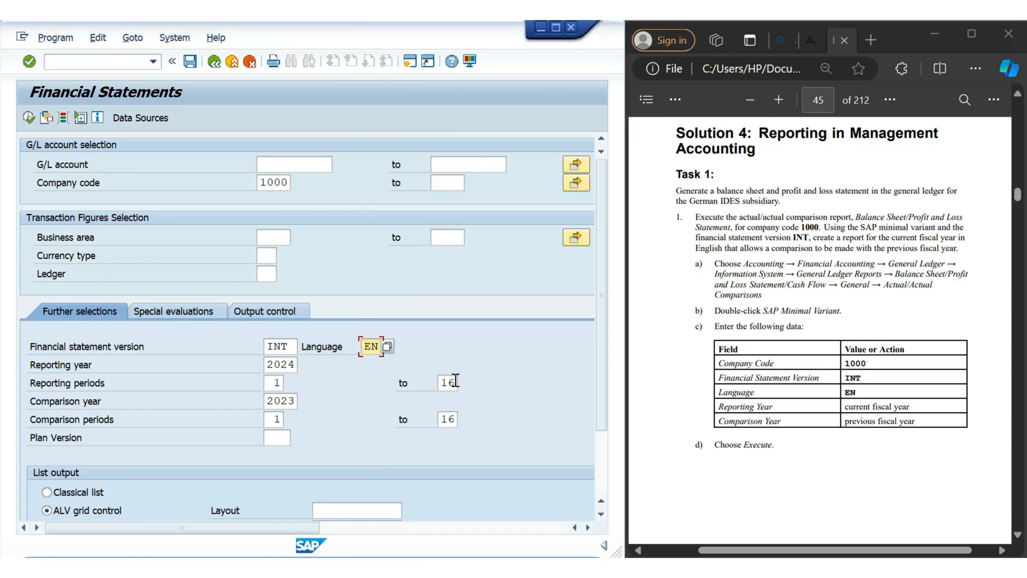
Execute the Financial Statements report for reporting year 2024 against comparison year 2023 and acknowledge the ALV grid messages.
{"action": "double_click", "coordinate": [286, 366]}
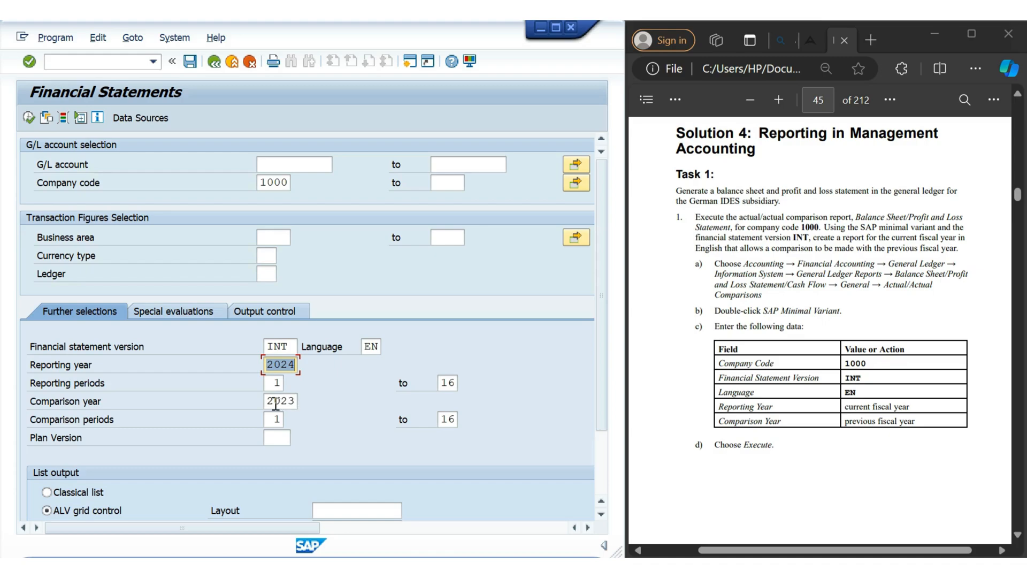
{"action": "left_click_drag", "start_coordinate": [269, 402], "coordinate": [296, 403]}
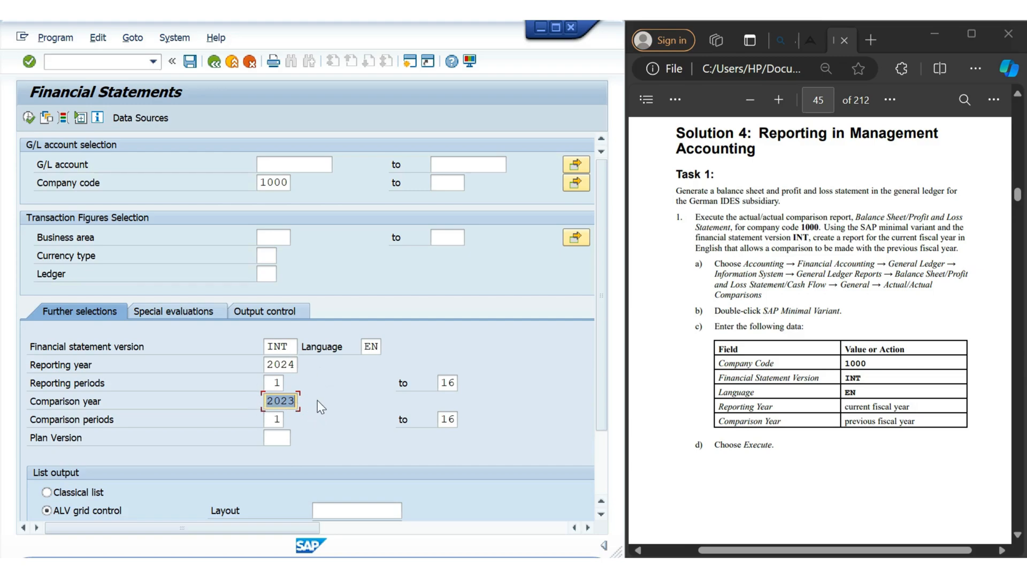
{"action": "left_click", "coordinate": [293, 402]}
{"action": "left_click", "coordinate": [26, 121]}
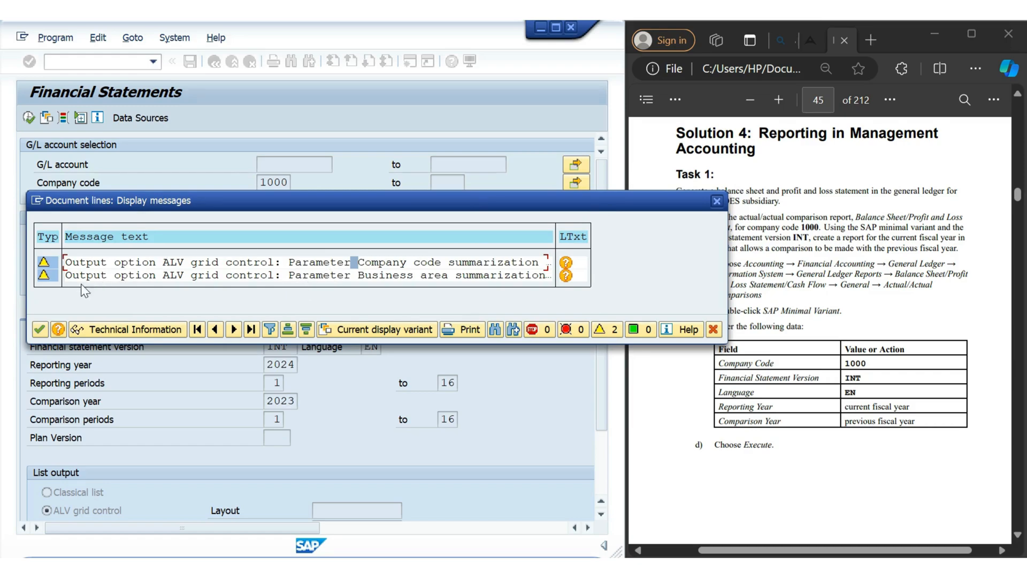
{"action": "left_click", "coordinate": [39, 331]}
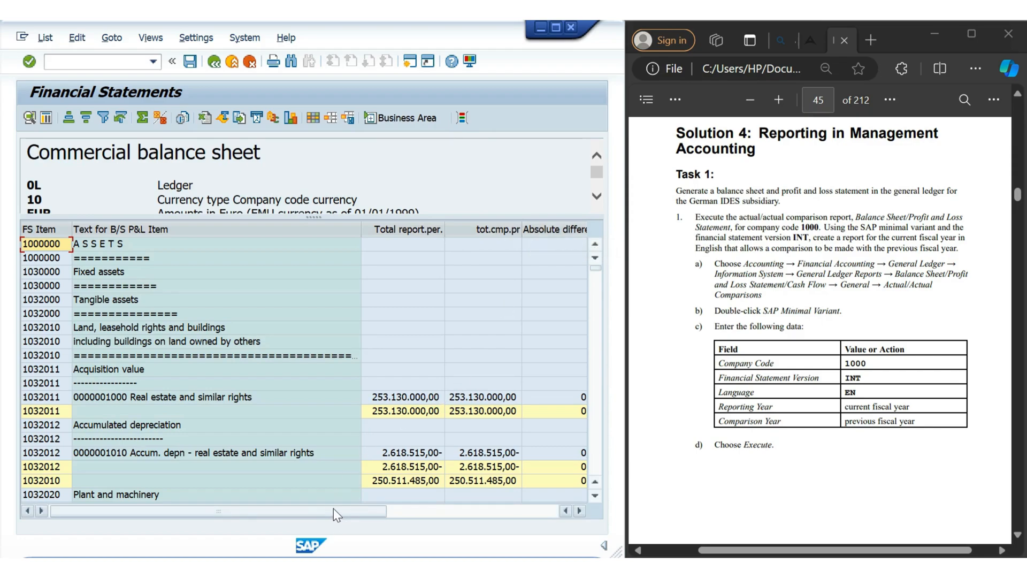
Review the commercial balance sheet's comparison columns and its fixed asset items from tangible to financial assets.
{"action": "left_click_drag", "start_coordinate": [332, 509], "coordinate": [490, 525]}
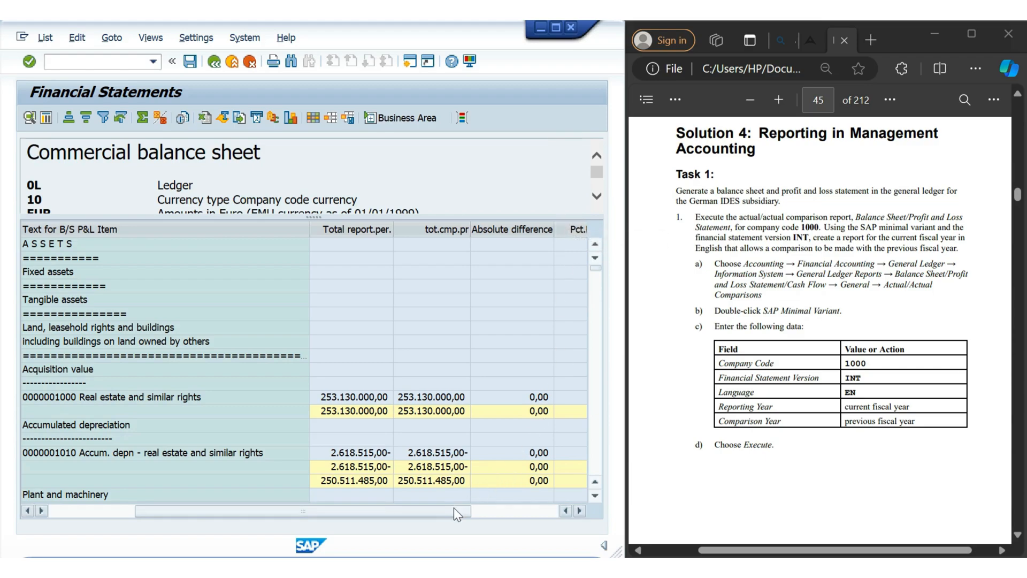
{"action": "left_click_drag", "start_coordinate": [454, 508], "coordinate": [253, 501]}
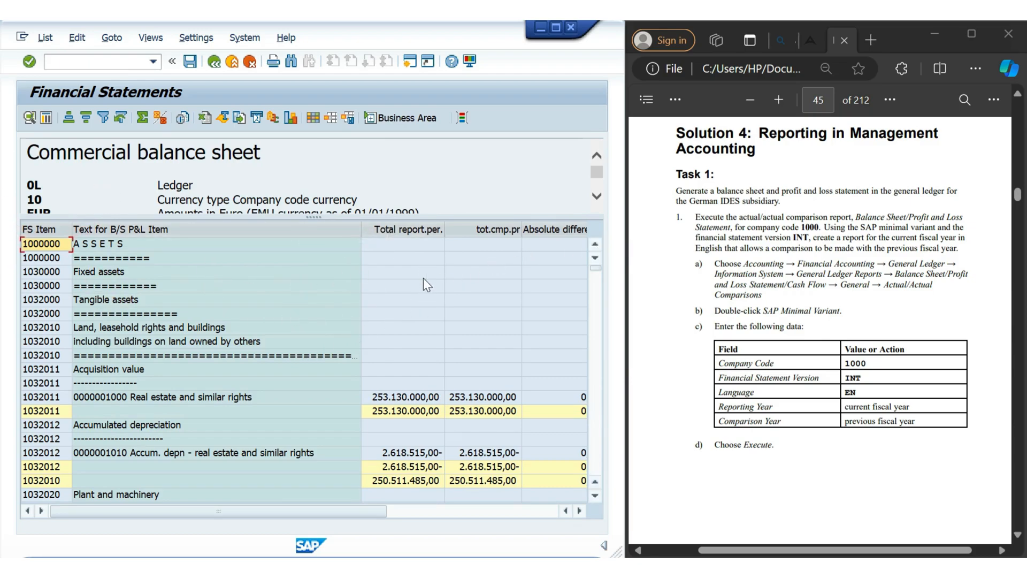
{"action": "left_click", "coordinate": [595, 496]}
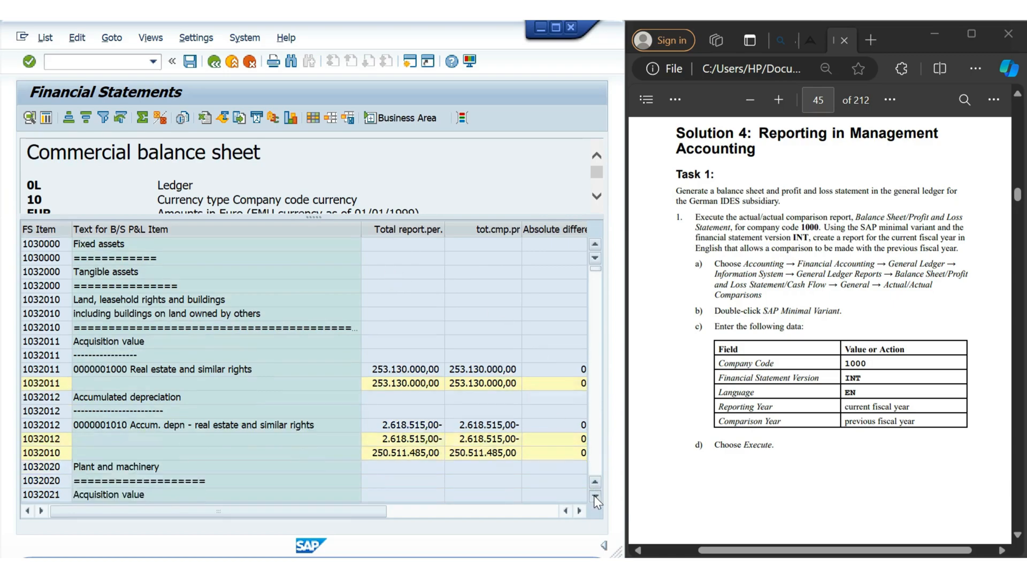
{"action": "left_click", "coordinate": [594, 496]}
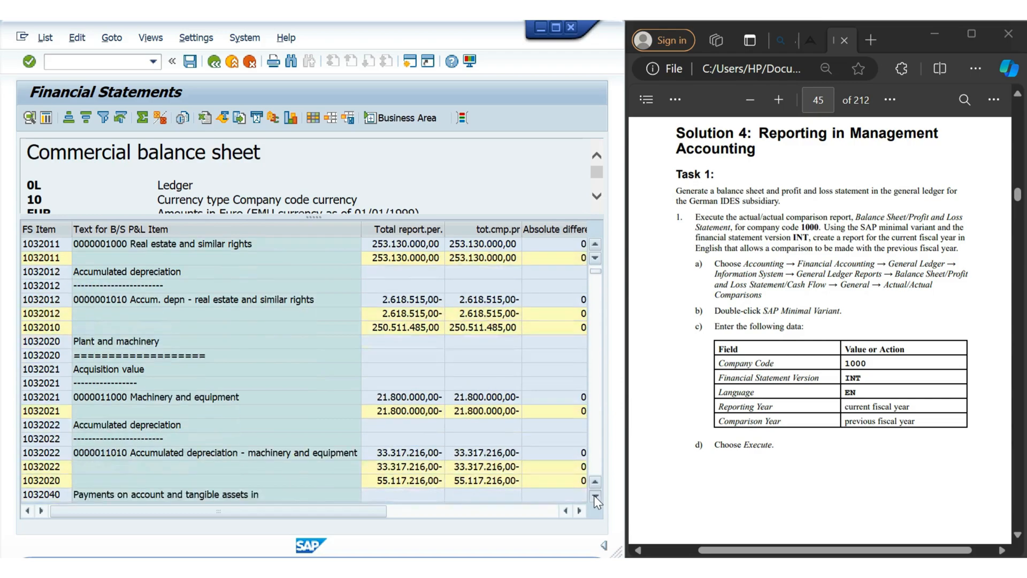
{"action": "left_click", "coordinate": [595, 495]}
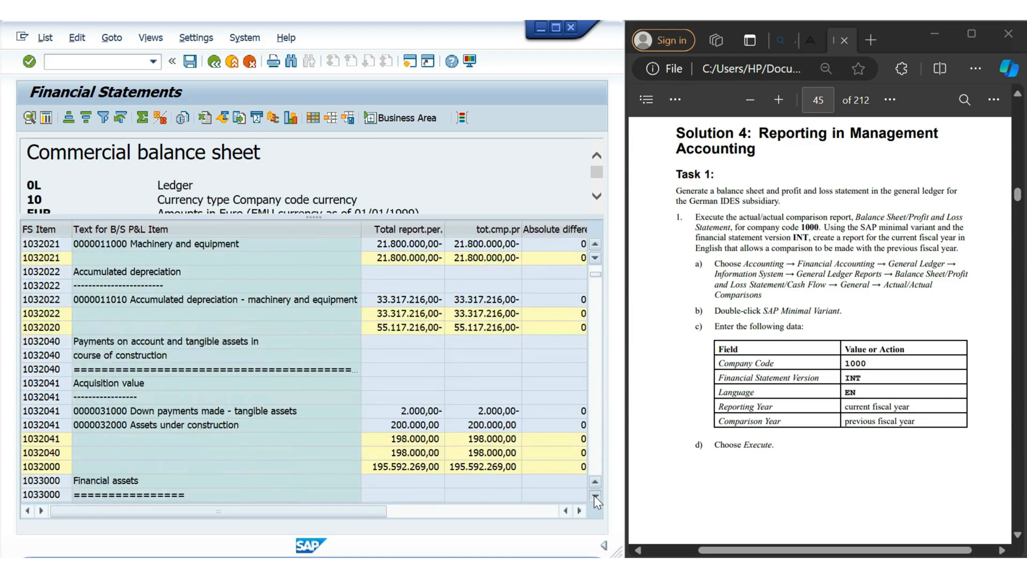
{"action": "left_click", "coordinate": [594, 496]}
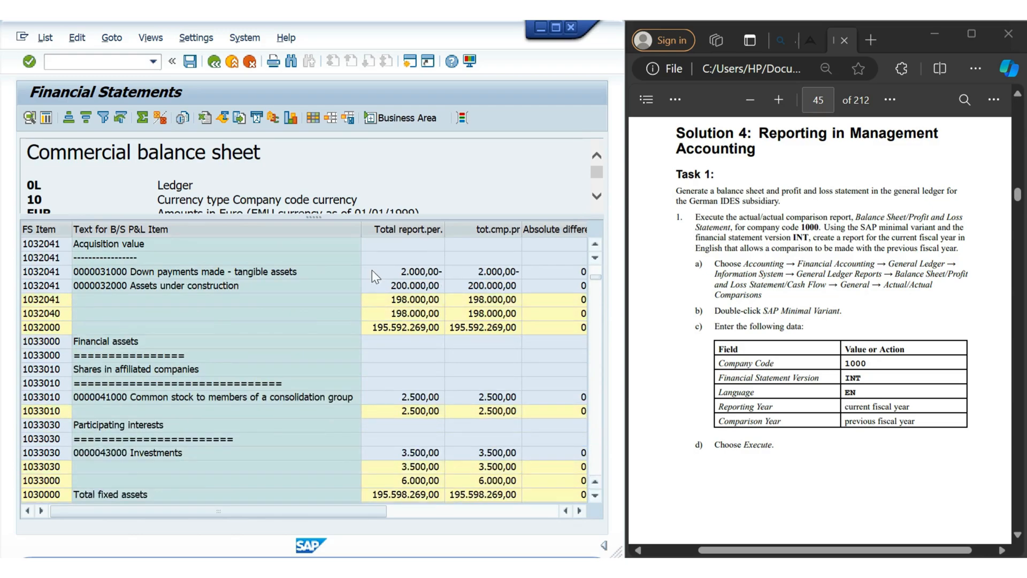
Search the financial statements report for account 800000 and close the search at the located sales revenue item.
{"action": "left_click", "coordinate": [77, 38]}
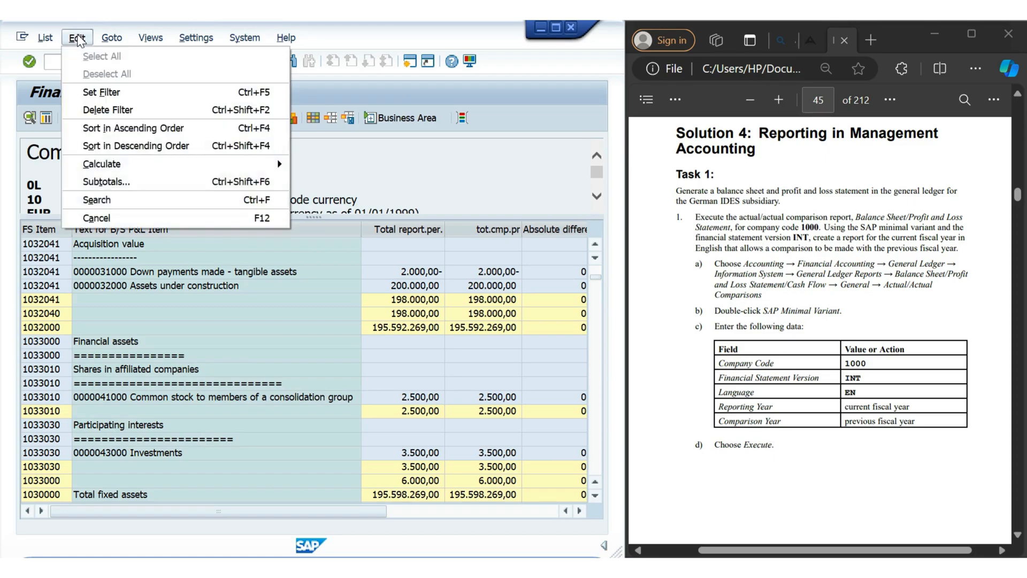
{"action": "left_click", "coordinate": [158, 203]}
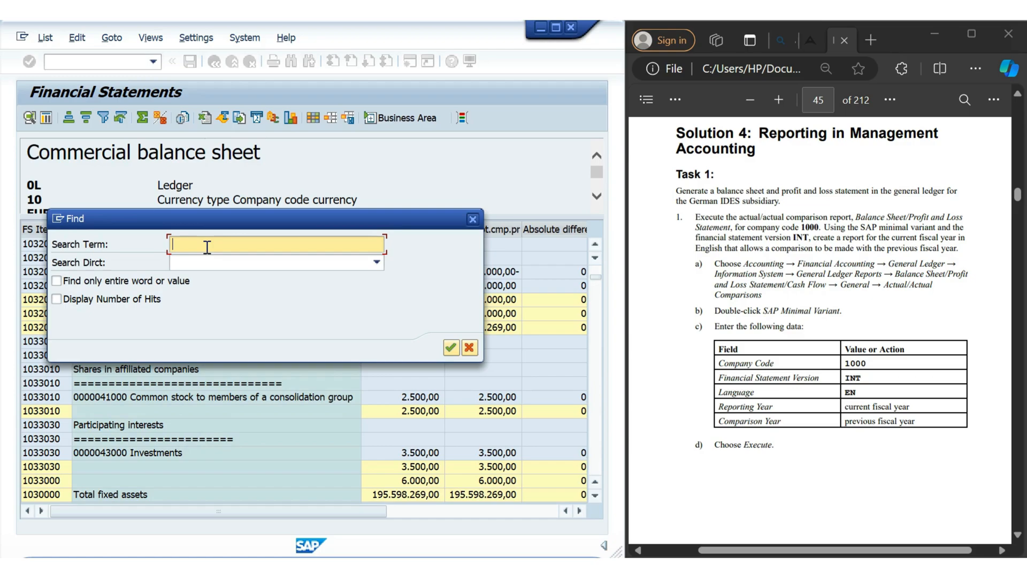
{"action": "type", "text": "800000"}
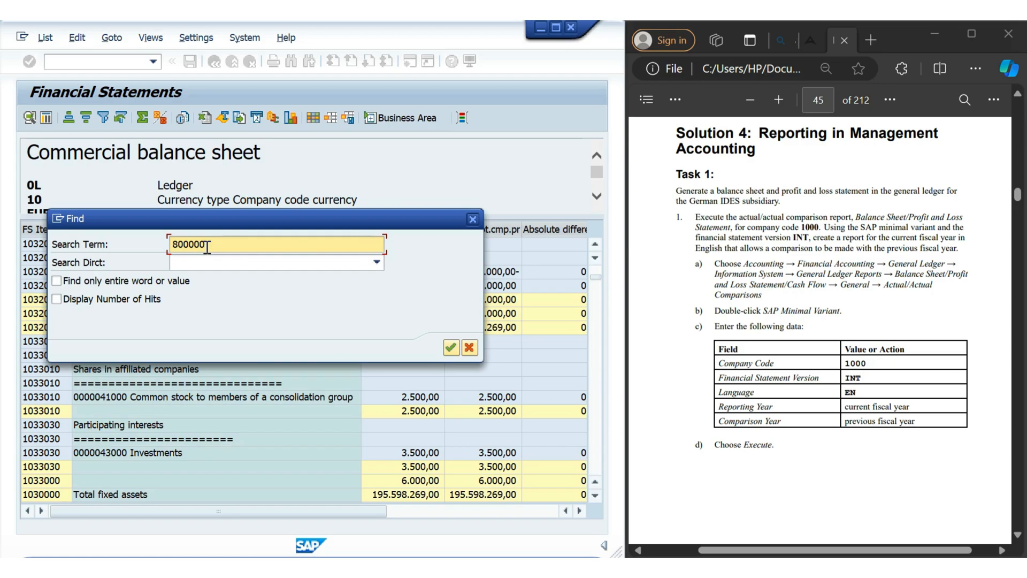
{"action": "left_click", "coordinate": [452, 353]}
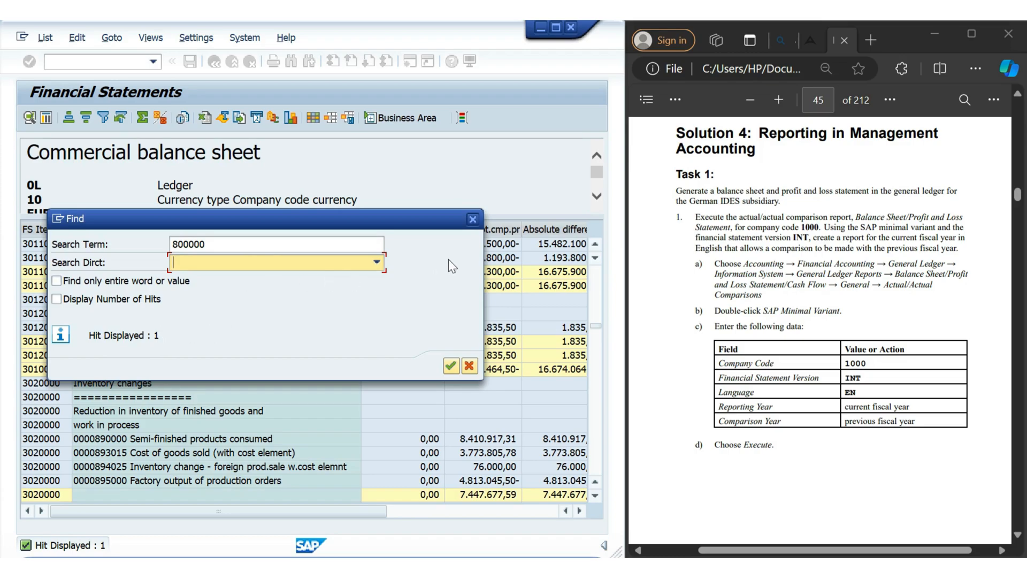
{"action": "left_click", "coordinate": [474, 219]}
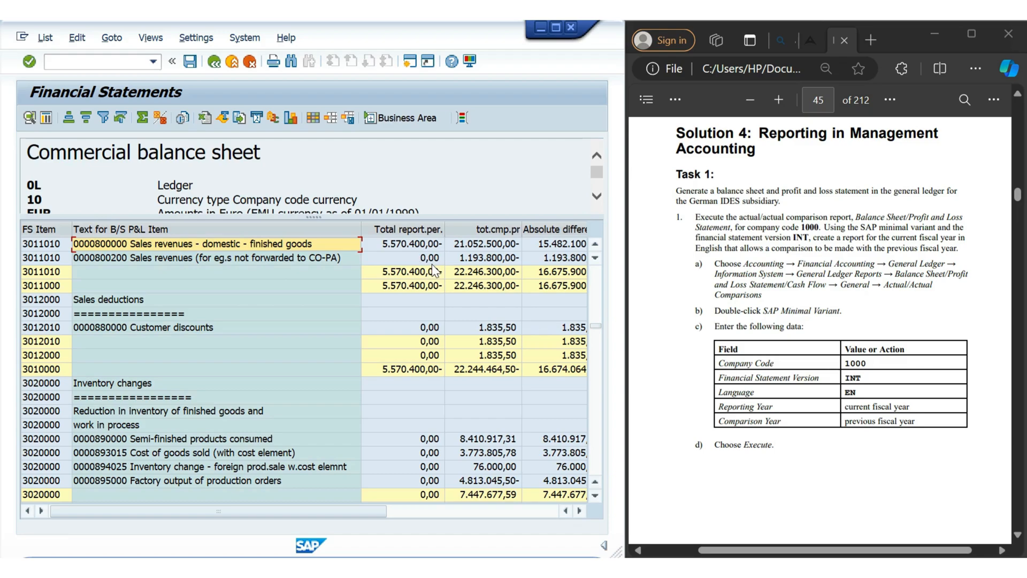
Review the absolute difference and percentage difference columns for the sales revenue and inventory change items.
{"action": "left_click", "coordinate": [579, 511]}
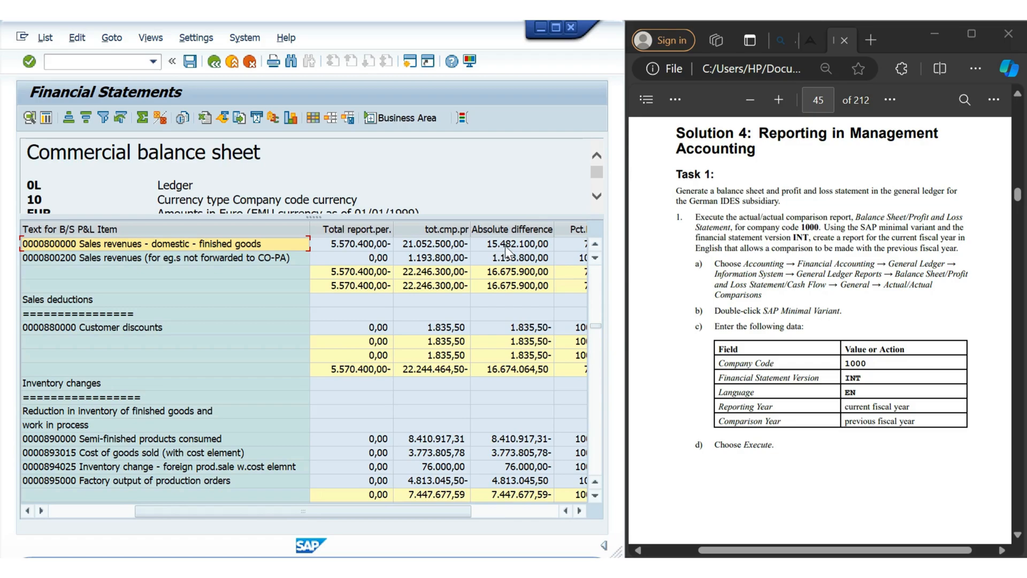
{"action": "left_click", "coordinate": [579, 510]}
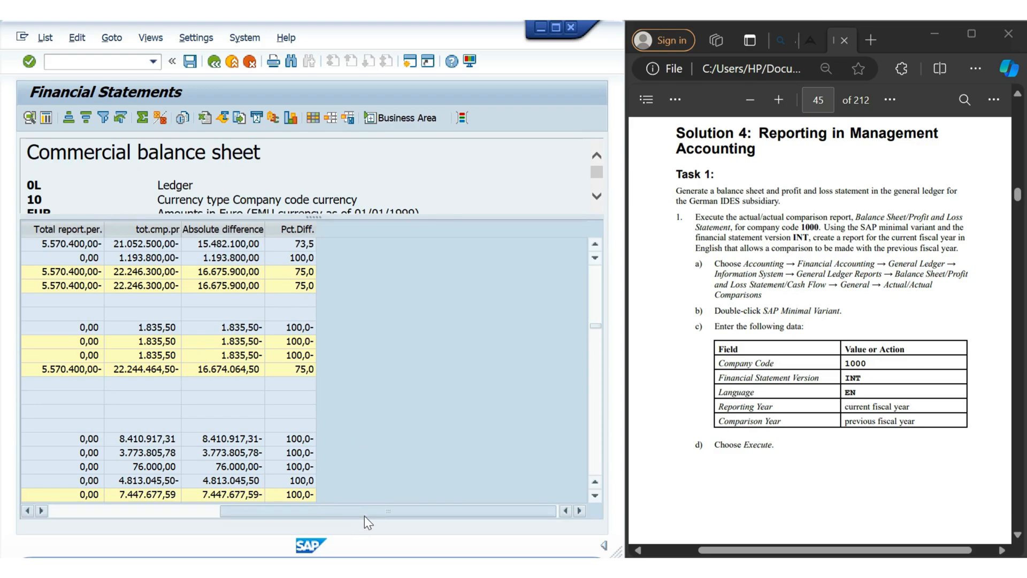
{"action": "left_click_drag", "start_coordinate": [365, 516], "coordinate": [196, 491]}
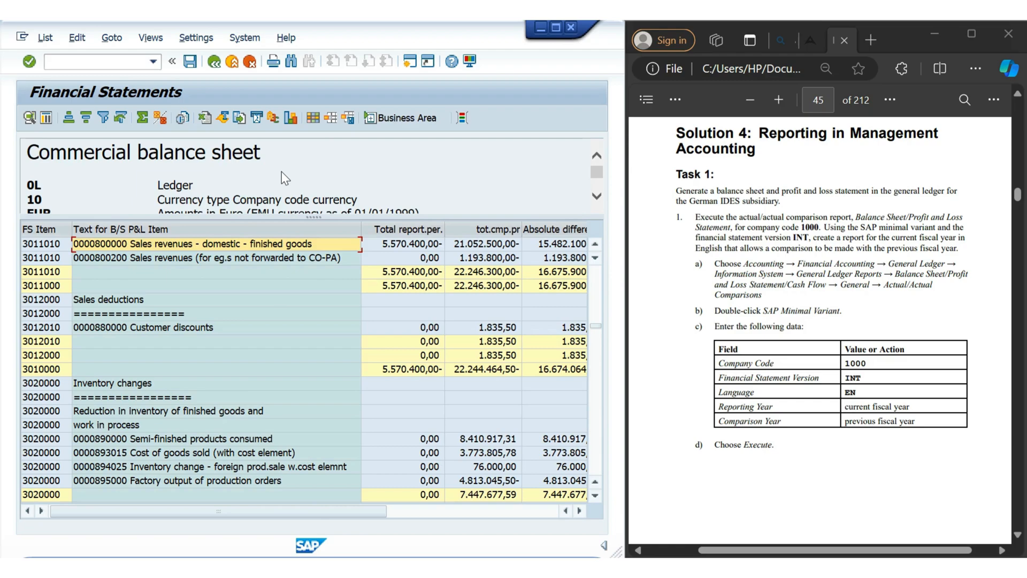
Leave the Financial Statements report with the /n command and return to SAP Easy Access.
{"action": "left_click", "coordinate": [152, 66]}
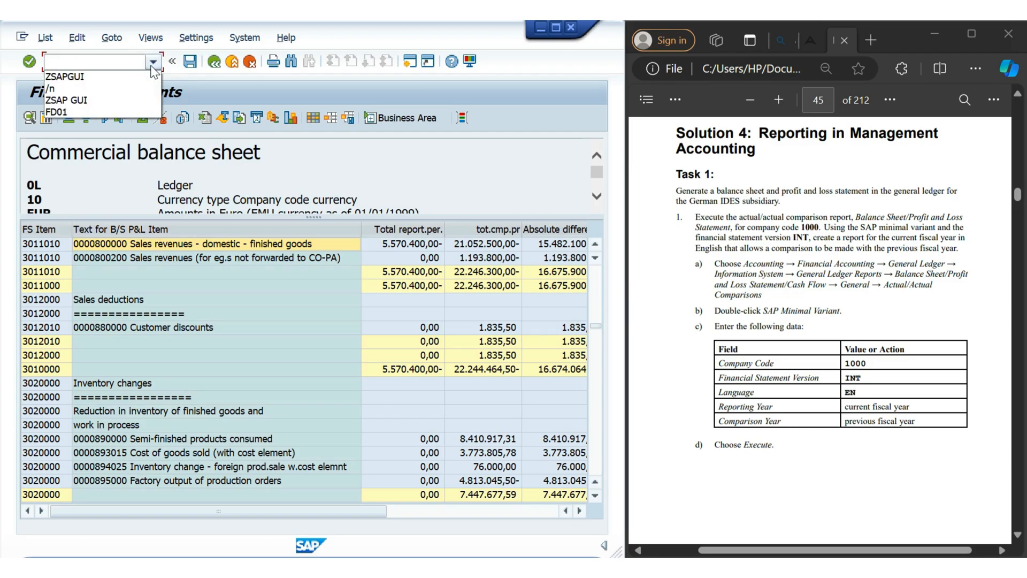
{"action": "left_click", "coordinate": [113, 89]}
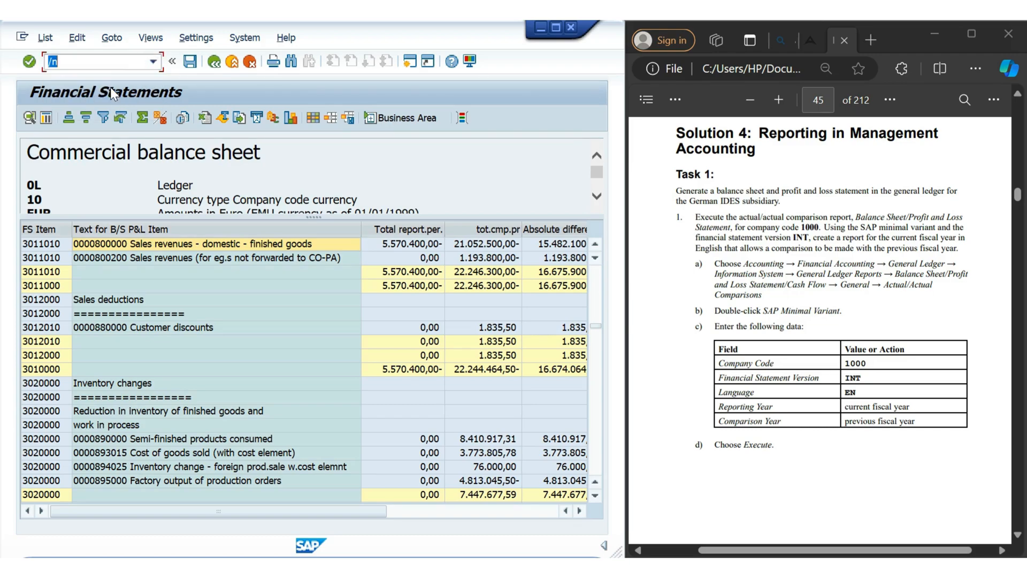
{"action": "key", "text": "Return"}
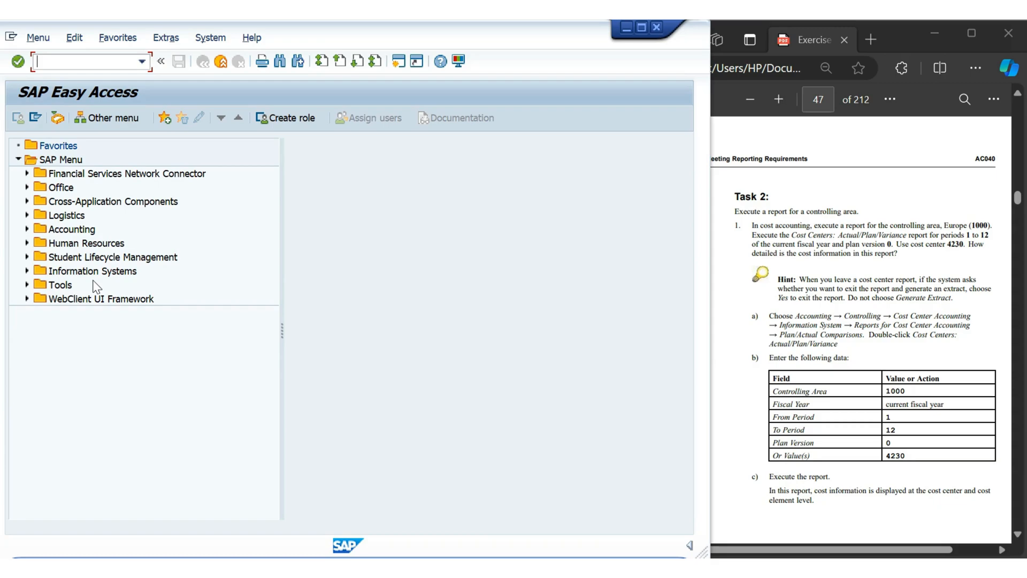
Open the Cost Centers: Actual/Plan/Variance report under Controlling, Cost Center Accounting, Information System, Plan/Actual Comparisons.
{"action": "left_click", "coordinate": [27, 229]}
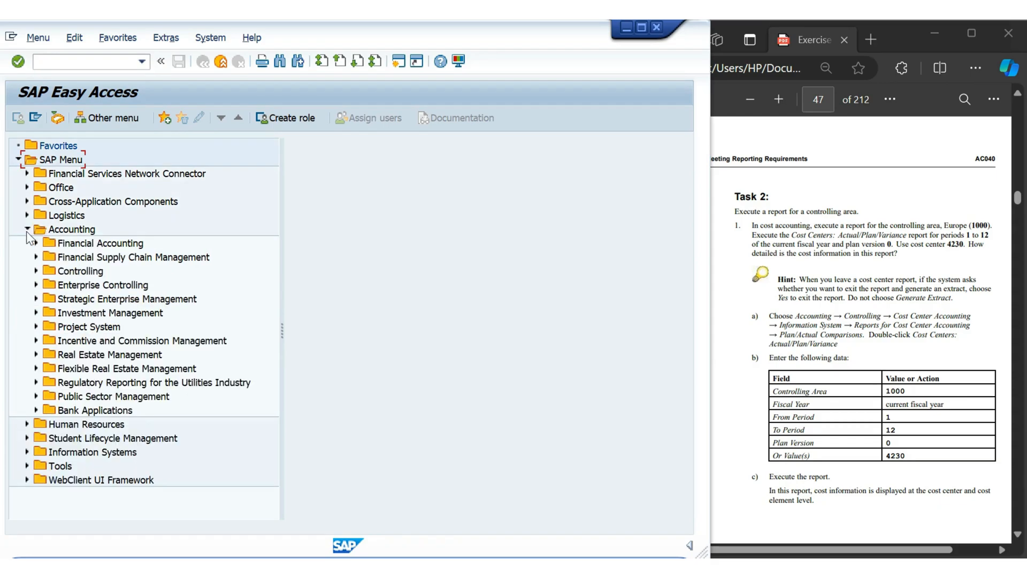
{"action": "left_click", "coordinate": [36, 271]}
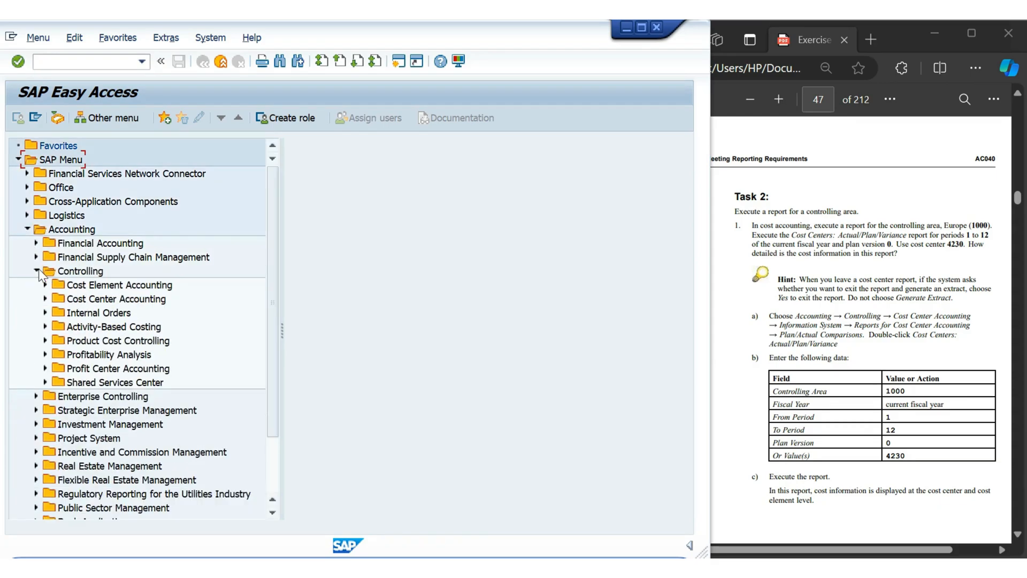
{"action": "left_click", "coordinate": [45, 299]}
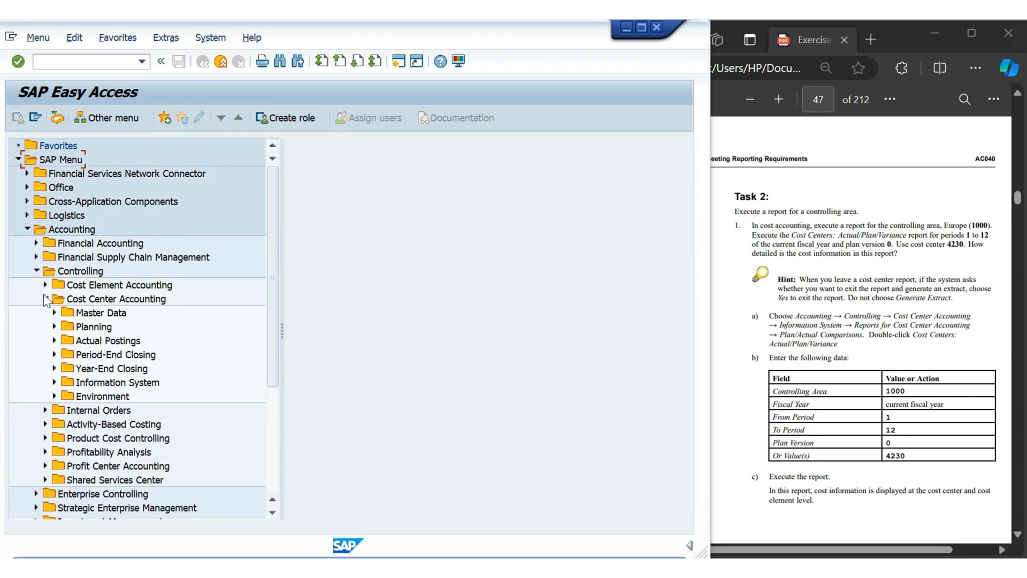
{"action": "left_click", "coordinate": [54, 381]}
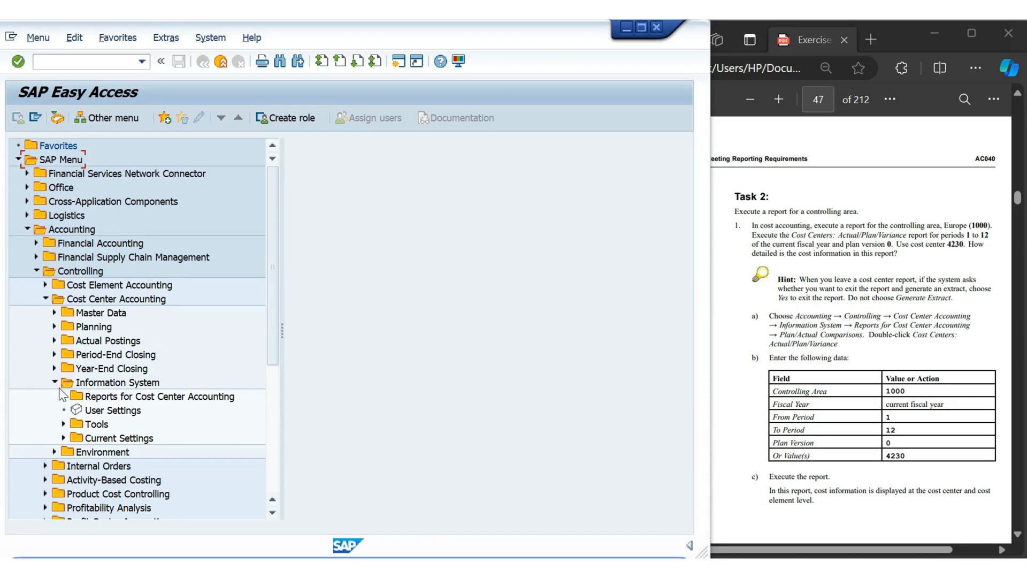
{"action": "left_click", "coordinate": [64, 397]}
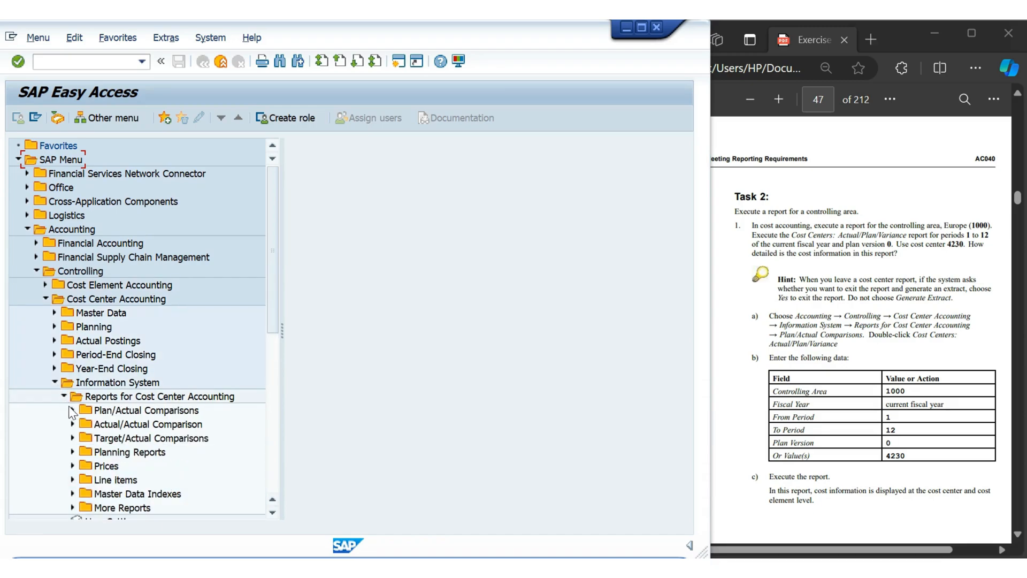
{"action": "left_click", "coordinate": [72, 411]}
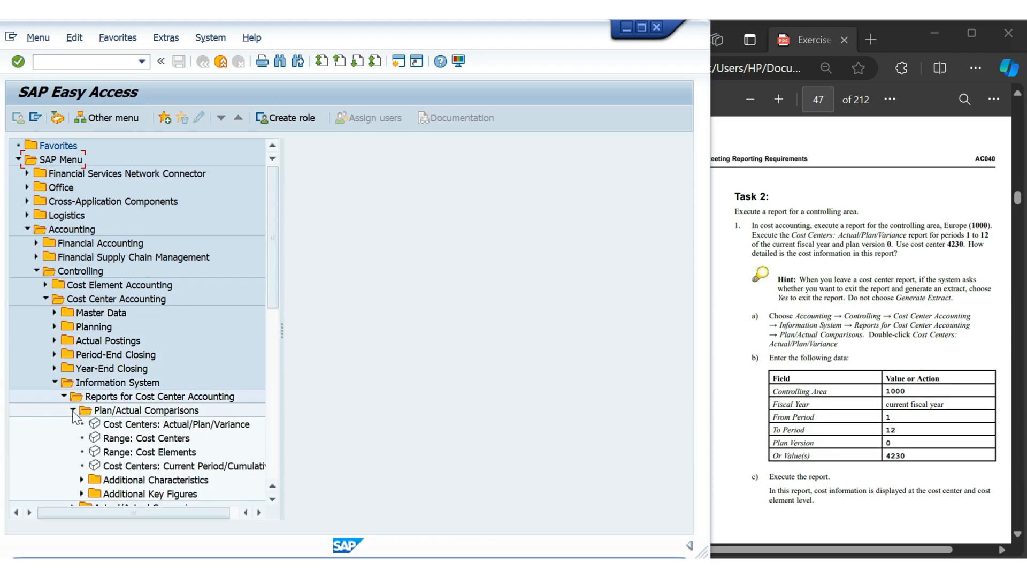
{"action": "double_click", "coordinate": [128, 427]}
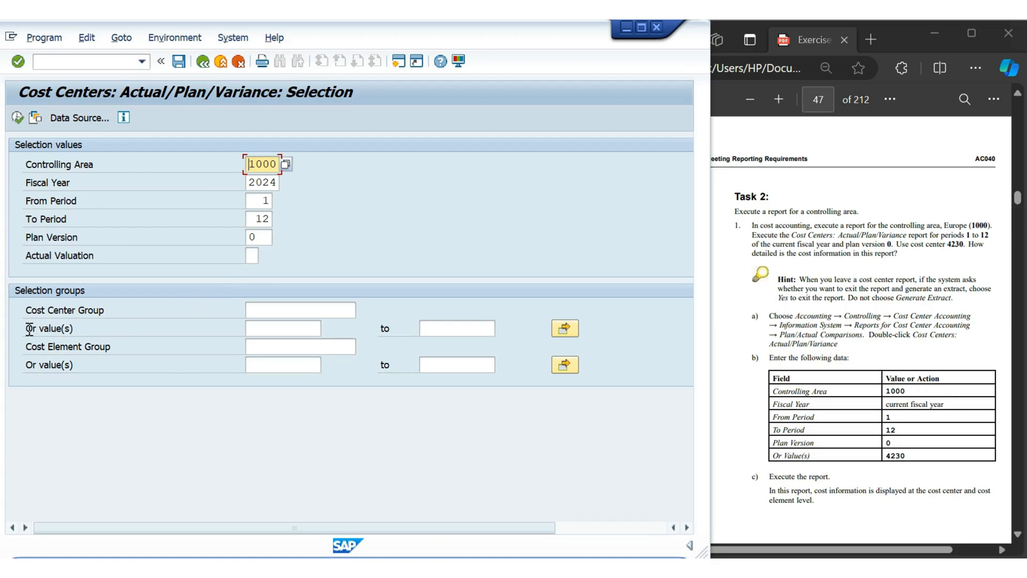
Set the cost center value to 4230 and execute the Actual/Plan/Variance report.
{"action": "left_click_drag", "start_coordinate": [24, 328], "coordinate": [78, 324]}
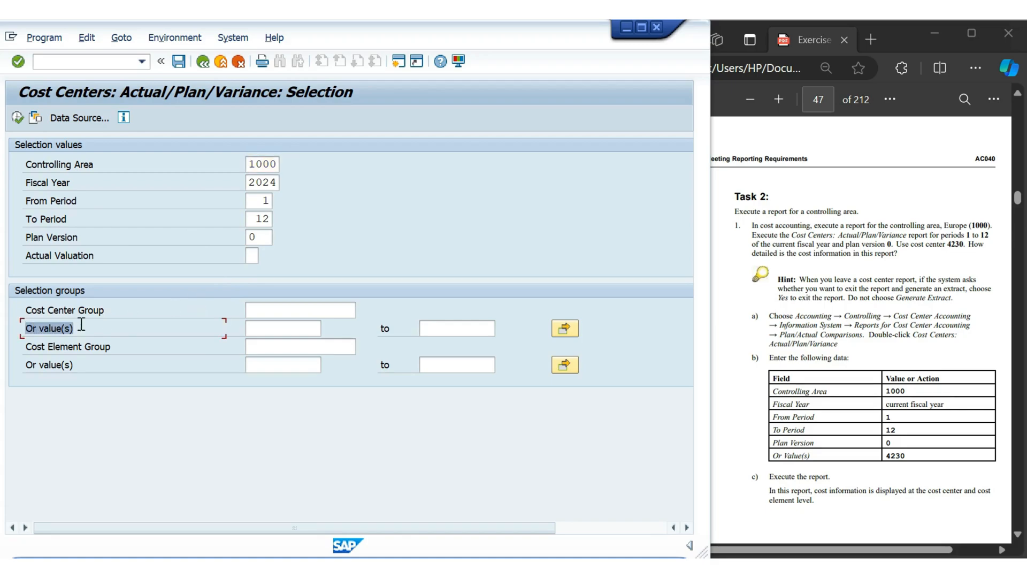
{"action": "left_click", "coordinate": [257, 330]}
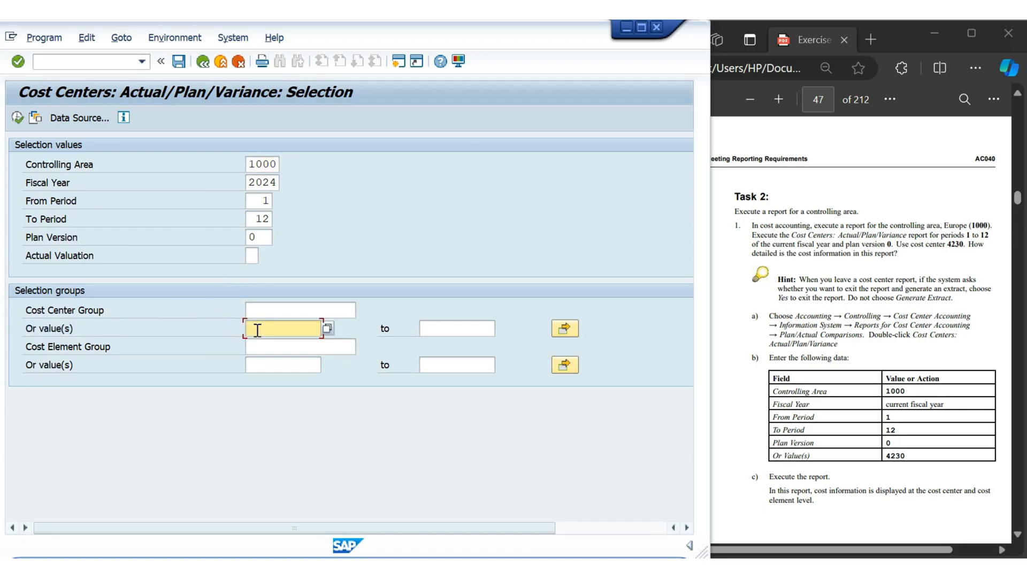
{"action": "type", "text": "4230"}
{"action": "left_click", "coordinate": [18, 117]}
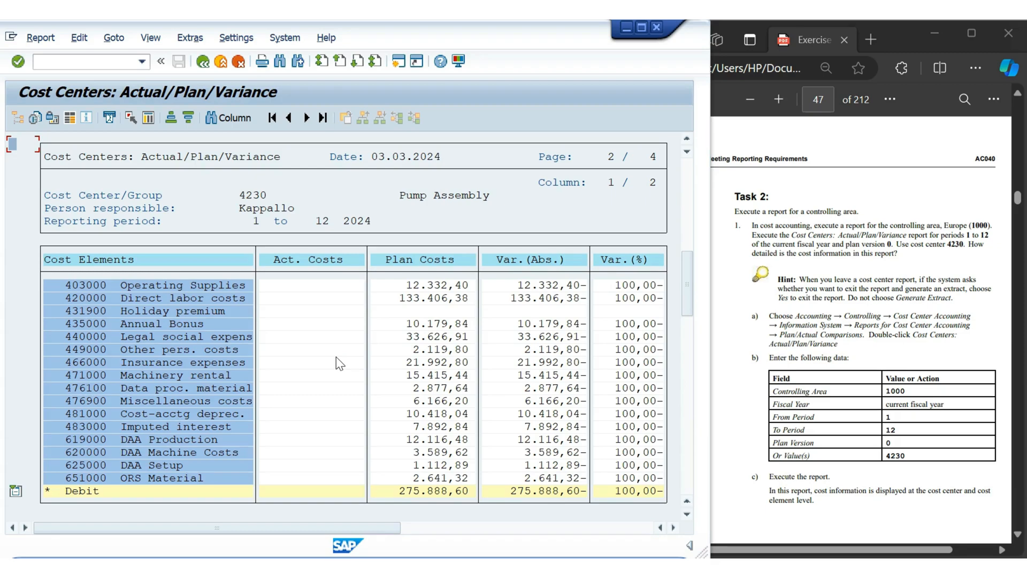
Try to leave the cost center report with the /n command.
{"action": "left_click", "coordinate": [142, 62]}
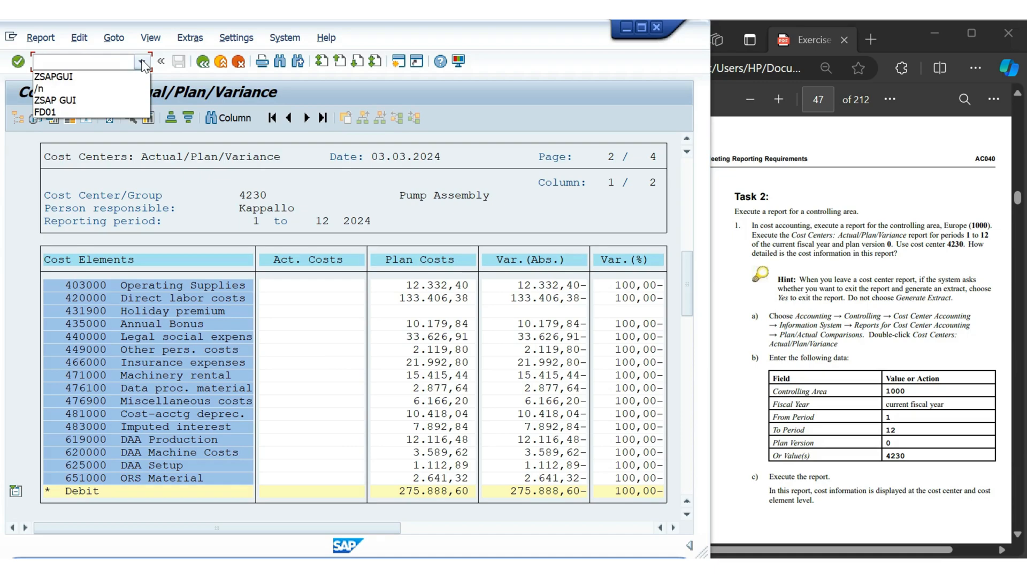
{"action": "left_click", "coordinate": [112, 89]}
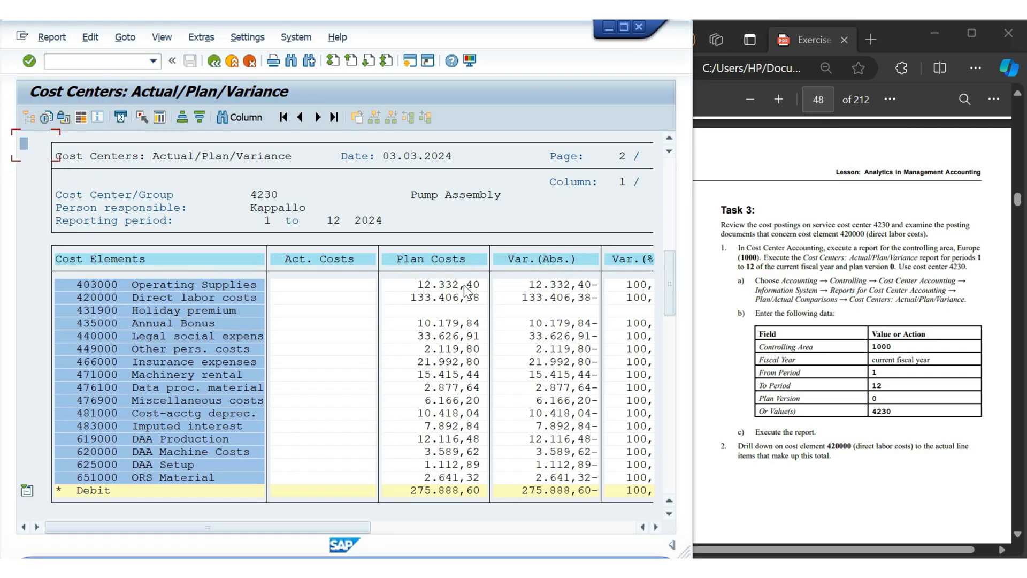
Drill down on cost element 420000 (Direct labor costs) in the 2024 report to Cost Centers: Actual Line Items.
{"action": "left_click", "coordinate": [228, 299]}
{"action": "double_click", "coordinate": [214, 297]}
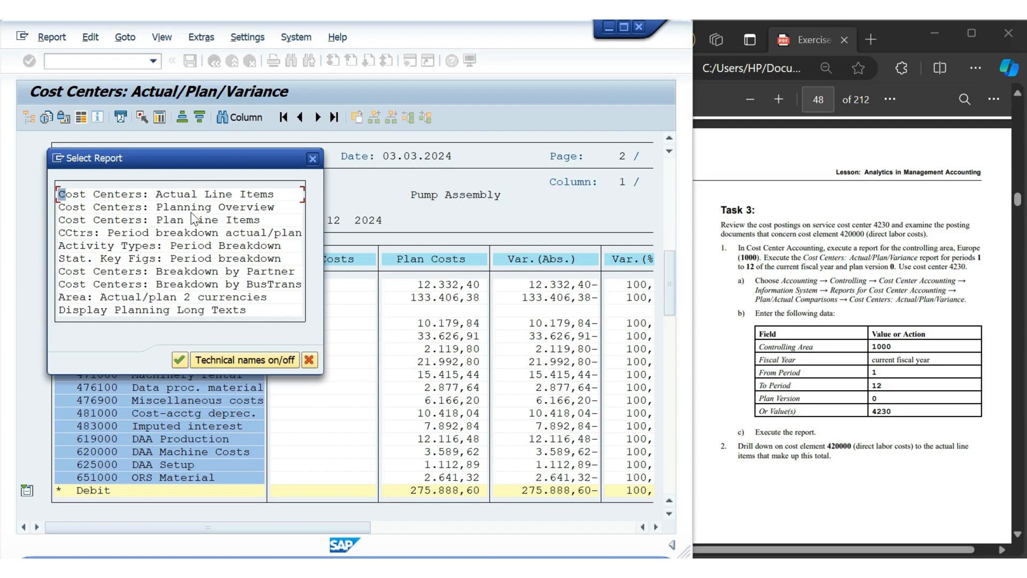
{"action": "left_click", "coordinate": [159, 195]}
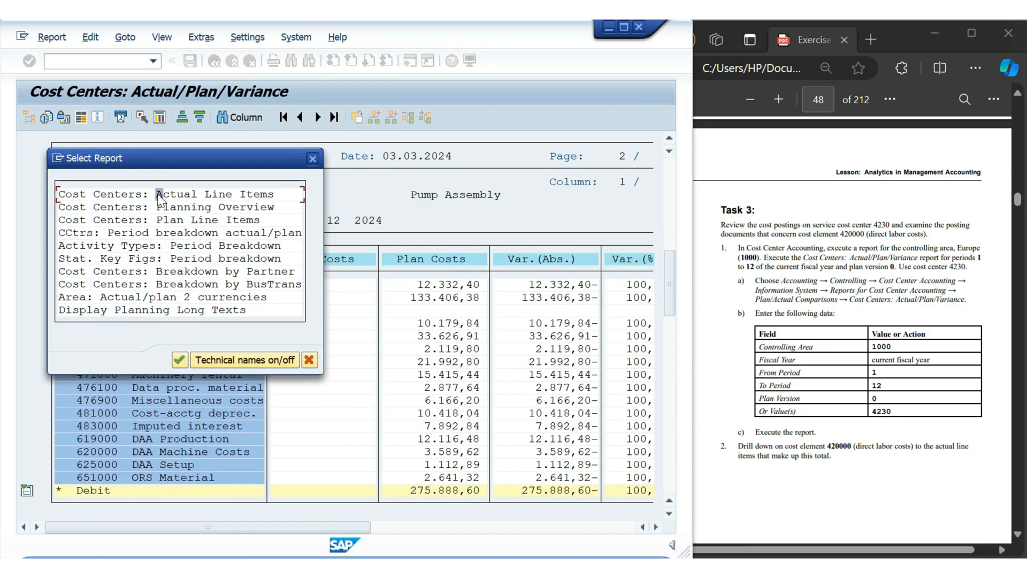
{"action": "left_click", "coordinate": [180, 360]}
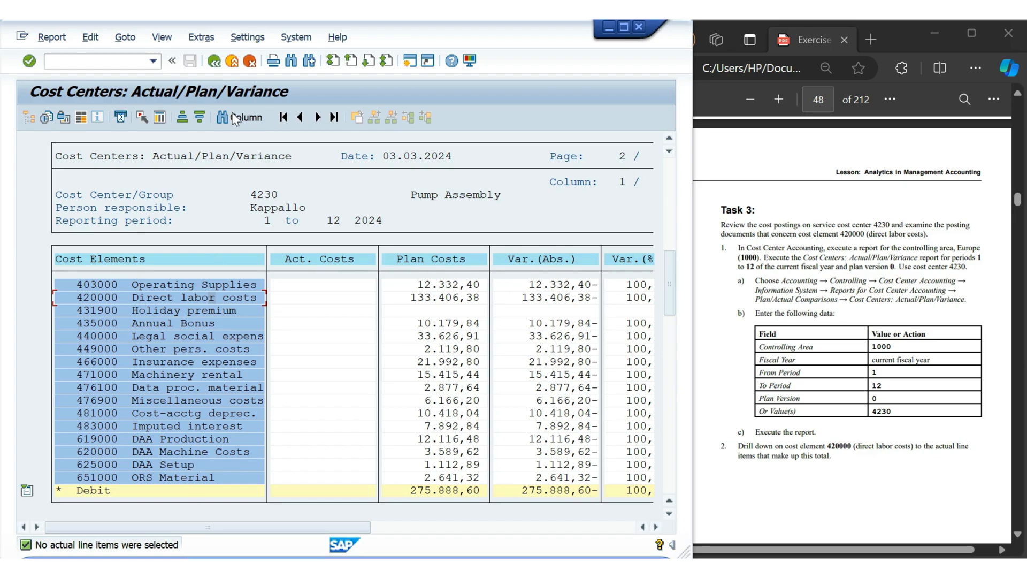
Exit the 2024 report and execute it again for cost center 4230 with fiscal year 2003.
{"action": "left_click", "coordinate": [214, 62]}
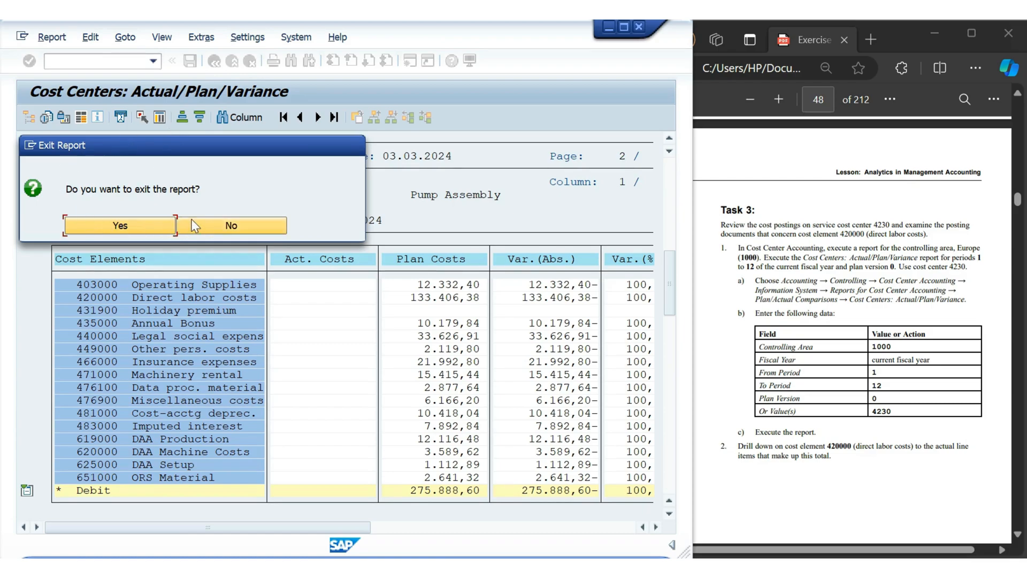
{"action": "left_click", "coordinate": [143, 230]}
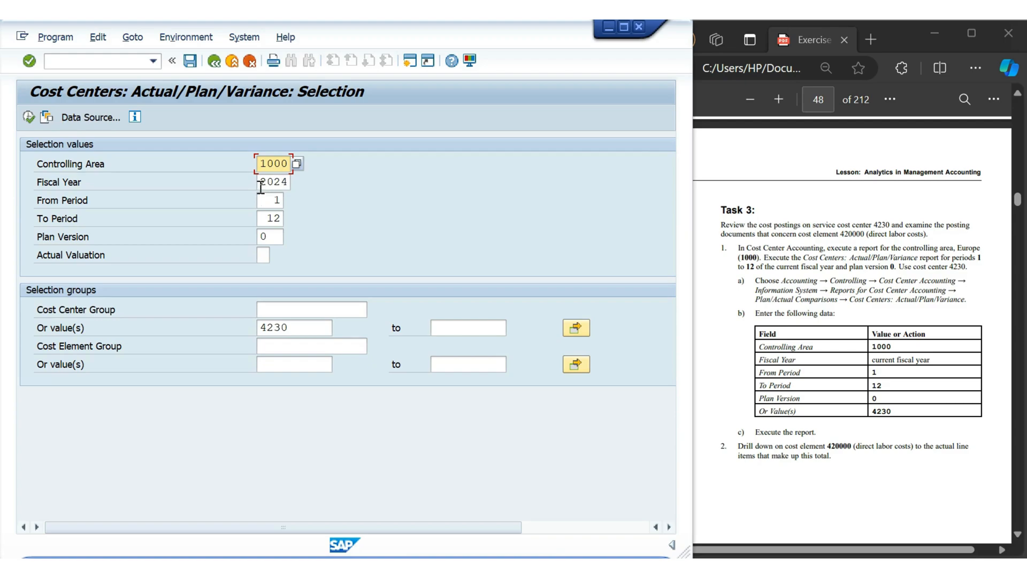
{"action": "key", "text": "Tab"}
{"action": "type", "text": "2"}
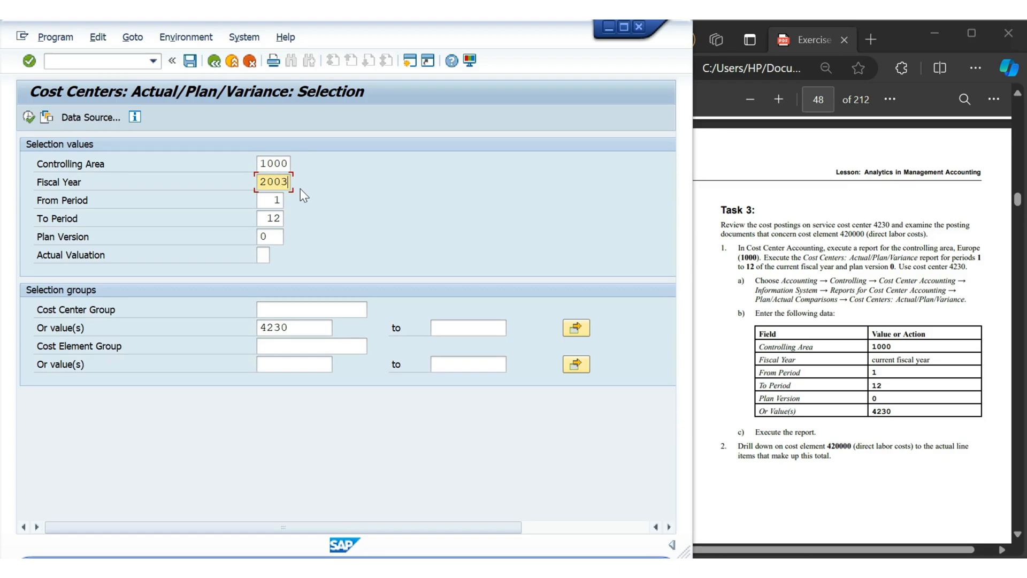
{"action": "left_click", "coordinate": [28, 115]}
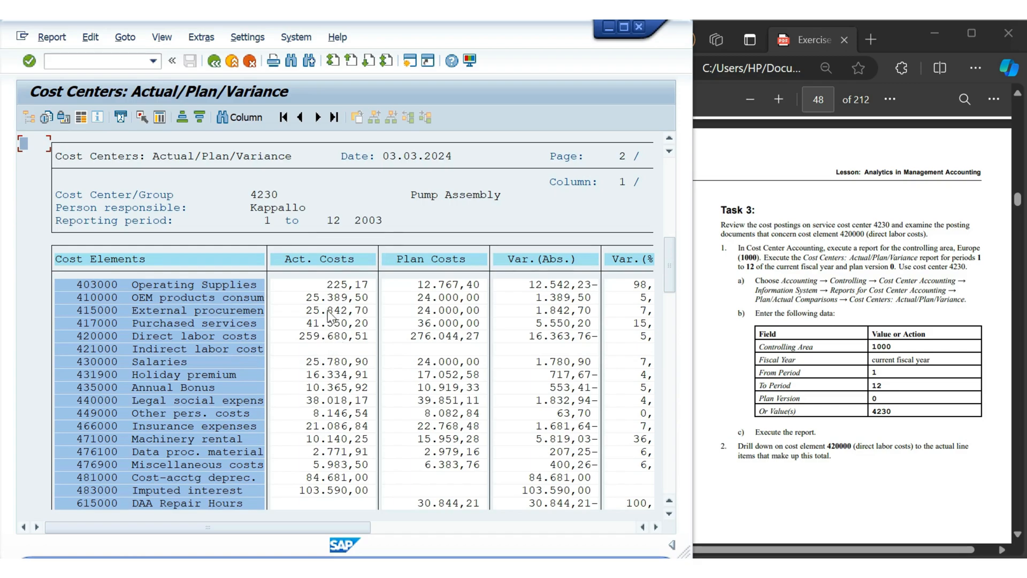
Drill down on cost element 420000 (Direct labor costs) in the 2003 report to Cost Centers: Actual Line Items.
{"action": "scroll", "coordinate": [218, 313], "scroll_direction": "up", "scroll_amount": 2}
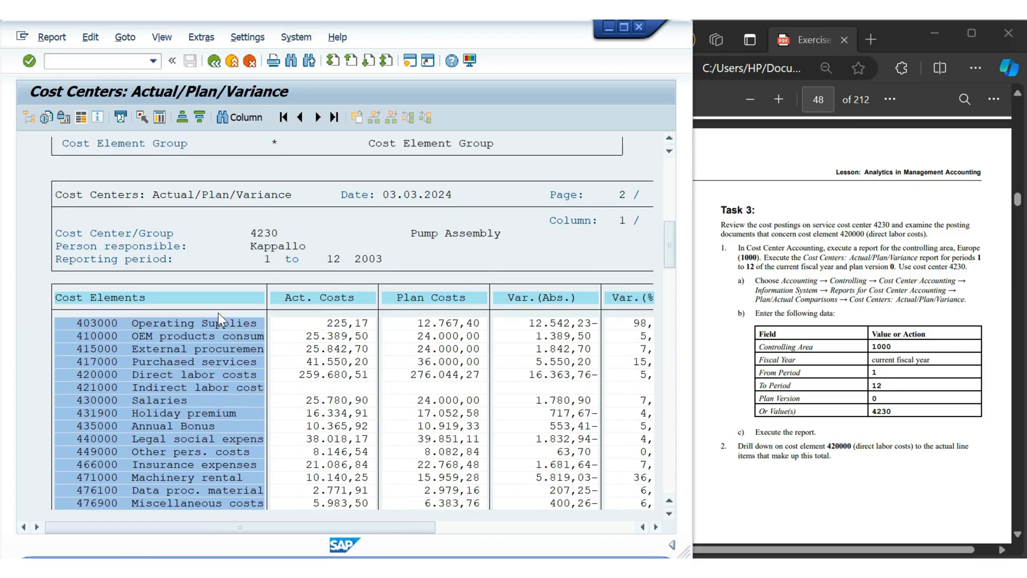
{"action": "scroll", "coordinate": [218, 313], "scroll_direction": "down", "scroll_amount": 4}
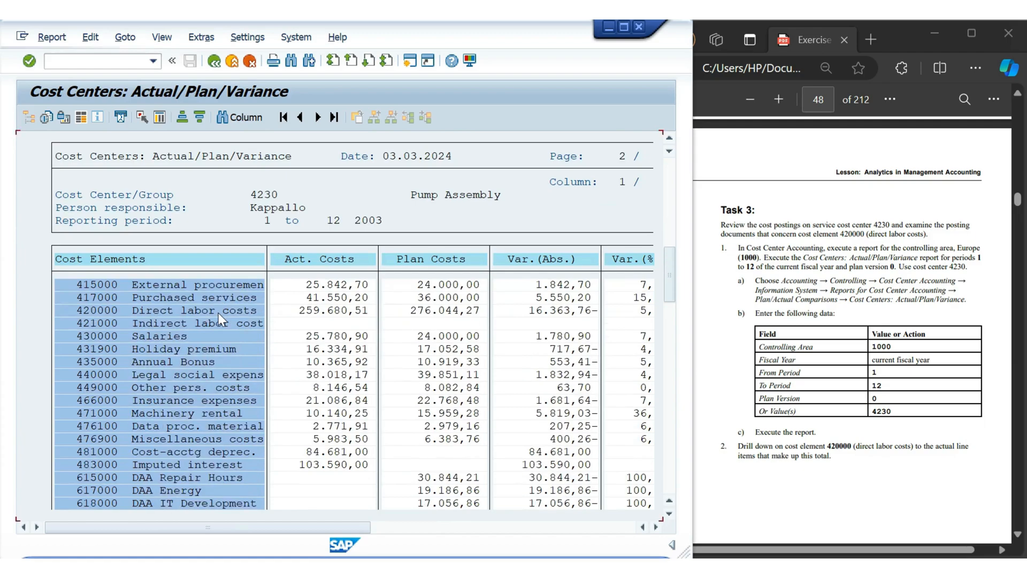
{"action": "scroll", "coordinate": [219, 313], "scroll_direction": "down", "scroll_amount": 1}
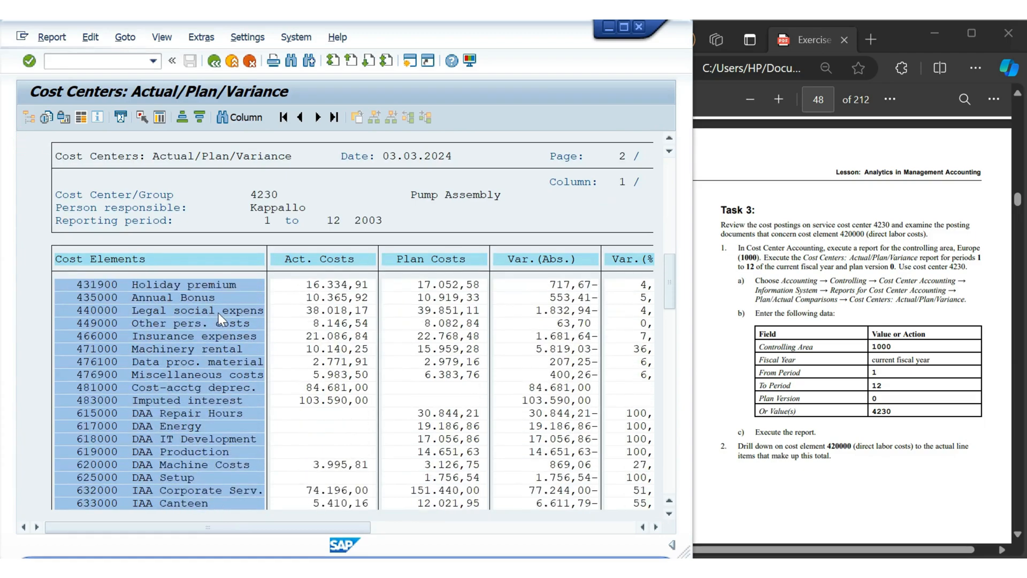
{"action": "scroll", "coordinate": [218, 313], "scroll_direction": "up", "scroll_amount": 2}
{"action": "scroll", "coordinate": [218, 313], "scroll_direction": "up", "scroll_amount": 2}
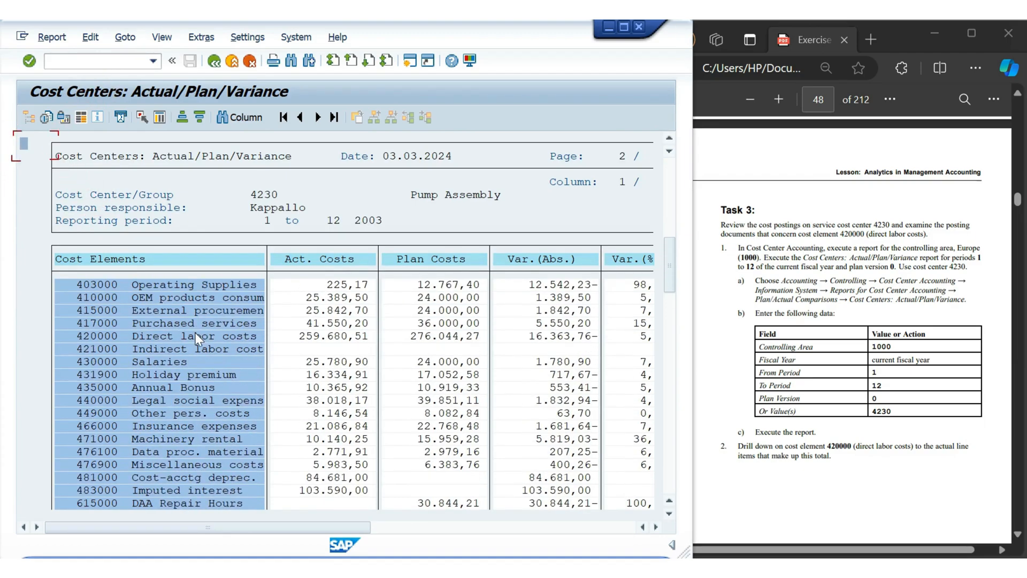
{"action": "left_click", "coordinate": [195, 335]}
{"action": "double_click", "coordinate": [243, 334]}
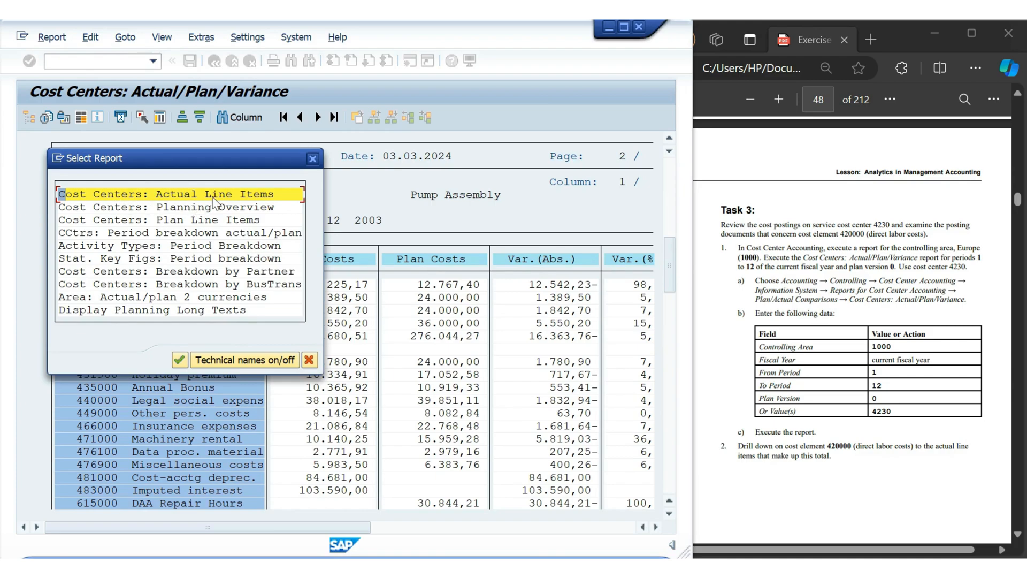
{"action": "left_click", "coordinate": [180, 366]}
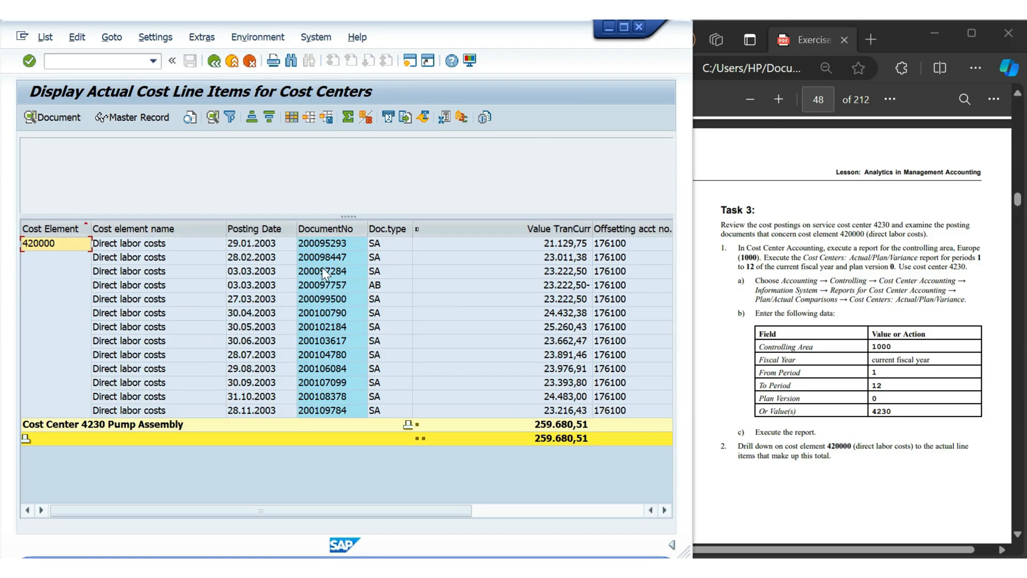
Display the source document of the direct labor line item posted on 29.01.2003 and examine its cost center assignment.
{"action": "left_click", "coordinate": [187, 246]}
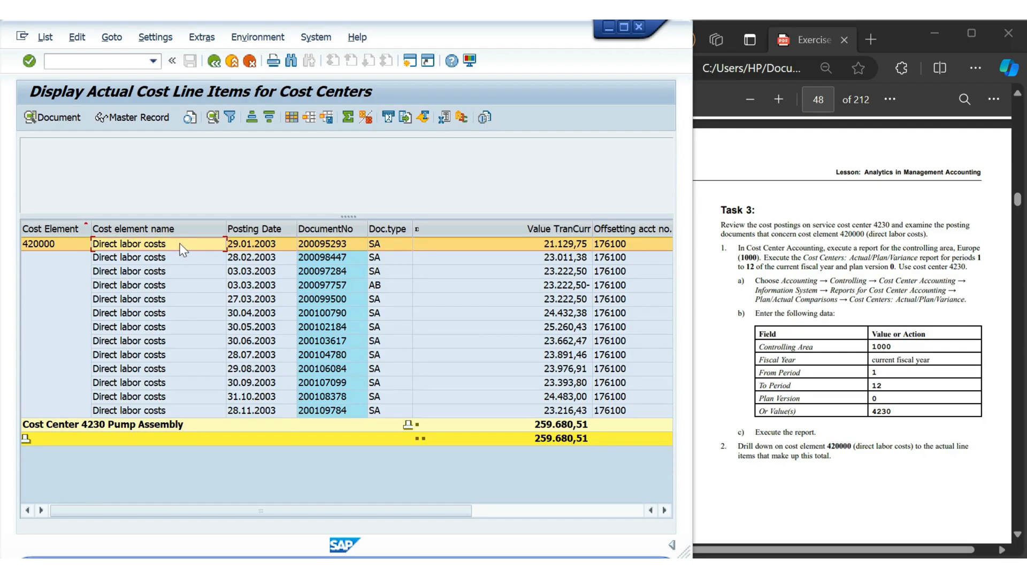
{"action": "double_click", "coordinate": [180, 244]}
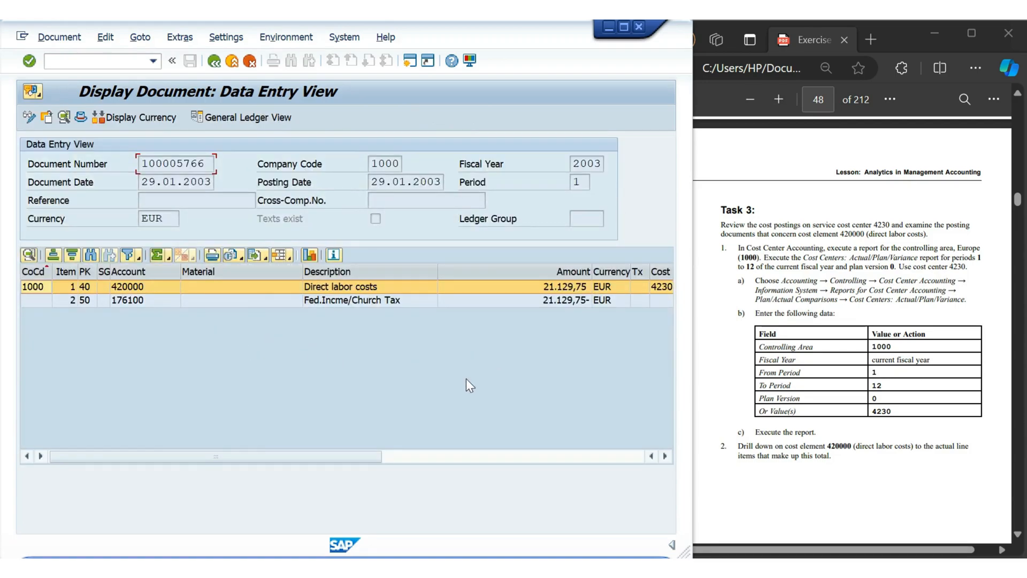
{"action": "left_click_drag", "start_coordinate": [371, 456], "coordinate": [409, 458]}
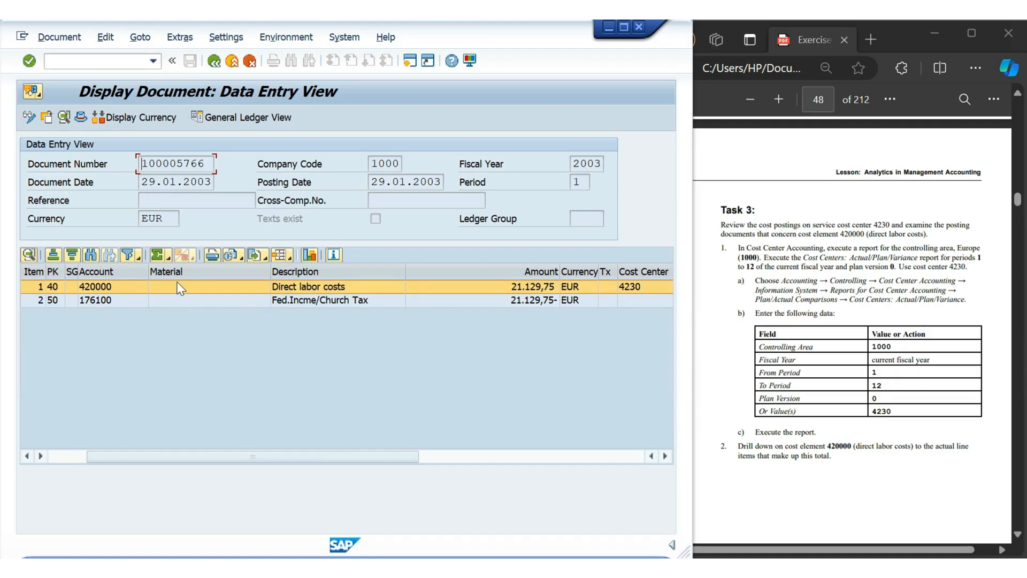
Leave the document display and return to SAP Easy Access with the /n command.
{"action": "left_click", "coordinate": [153, 62]}
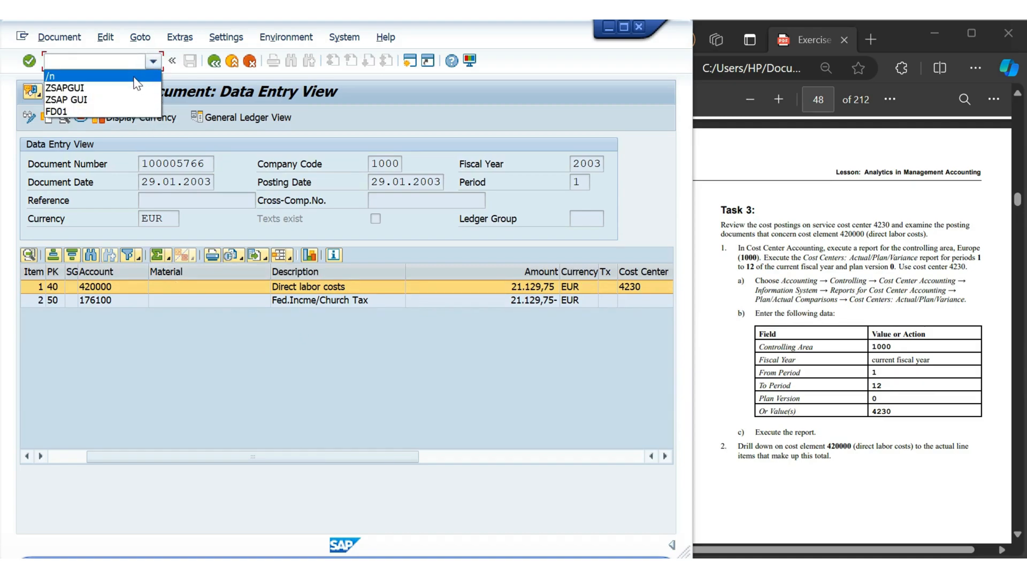
{"action": "left_click", "coordinate": [134, 77]}
{"action": "key", "text": "Return"}
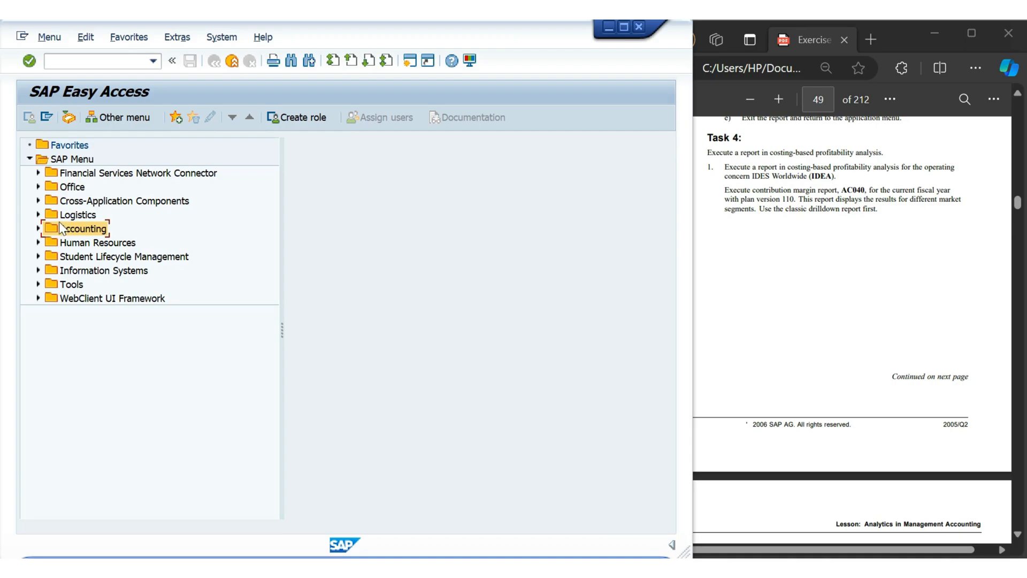
Start Execute Report from the Profitability Analysis information system under Accounting and Controlling.
{"action": "left_click", "coordinate": [38, 229]}
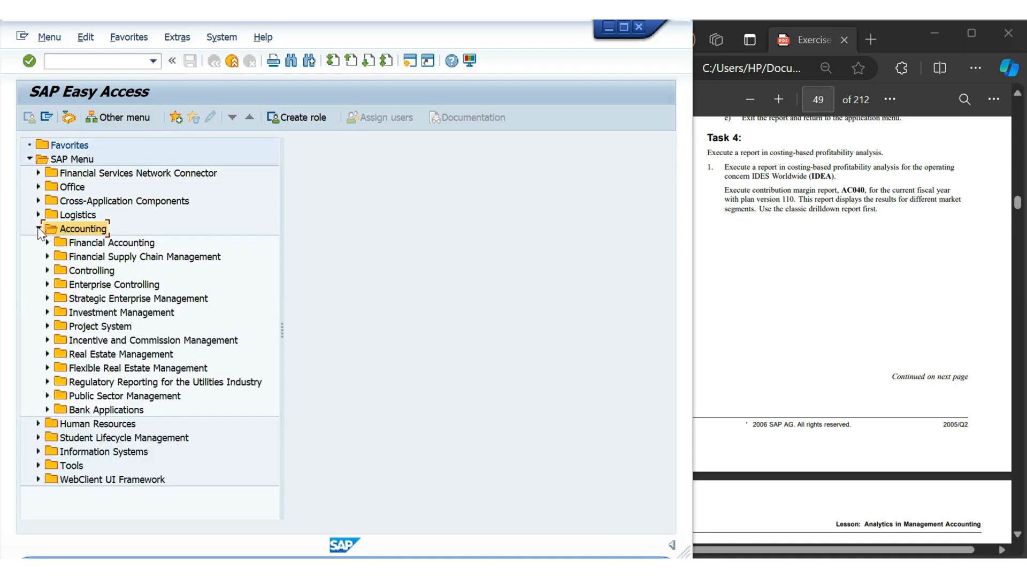
{"action": "left_click", "coordinate": [48, 271]}
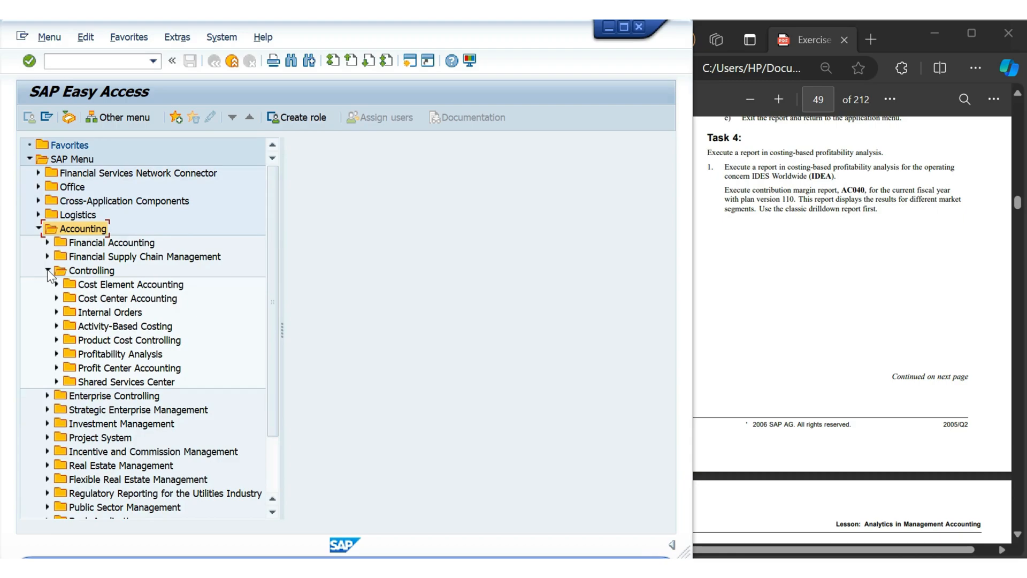
{"action": "left_click", "coordinate": [56, 354]}
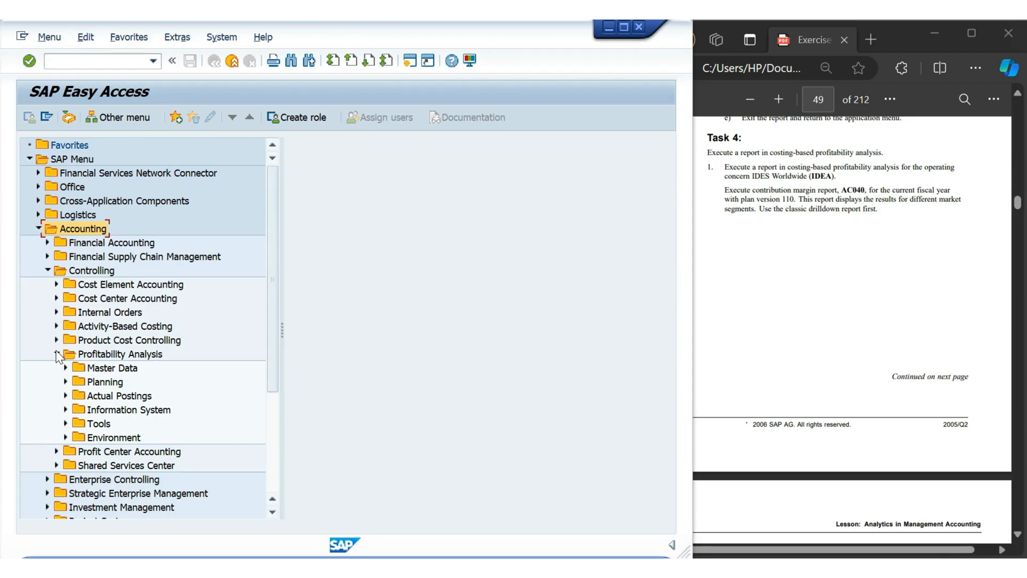
{"action": "left_click", "coordinate": [66, 409]}
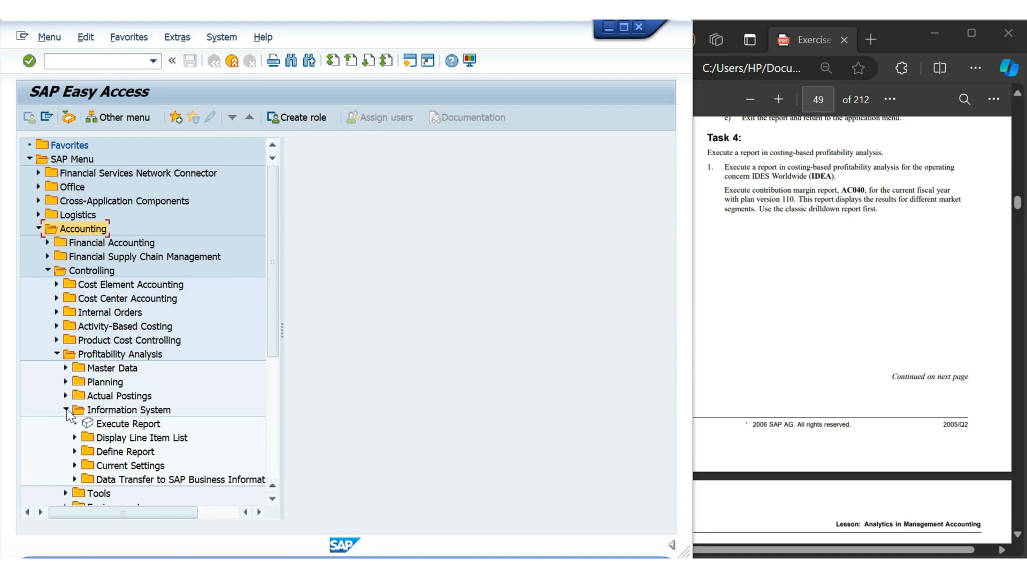
{"action": "left_click", "coordinate": [99, 427]}
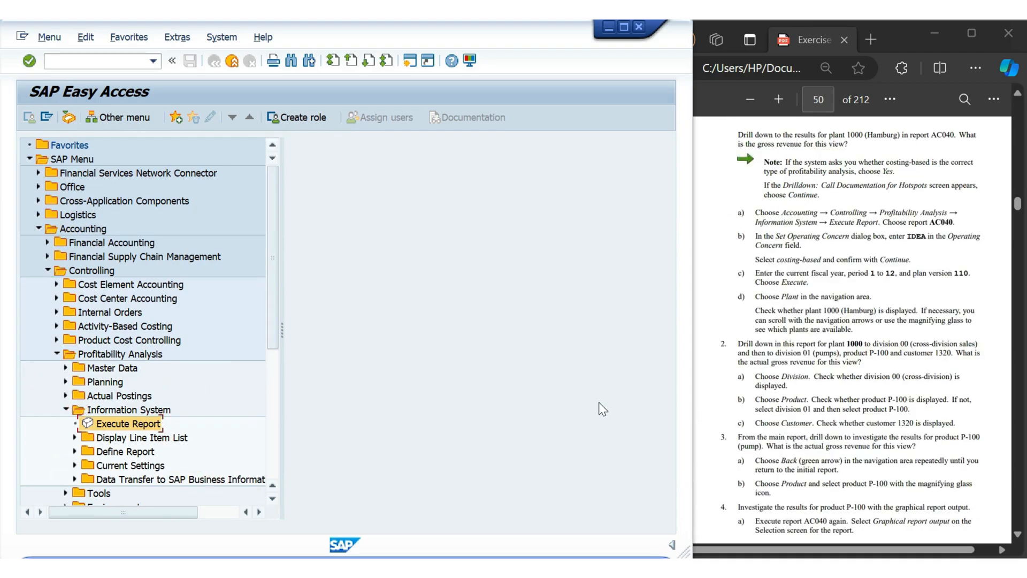
{"action": "double_click", "coordinate": [149, 426]}
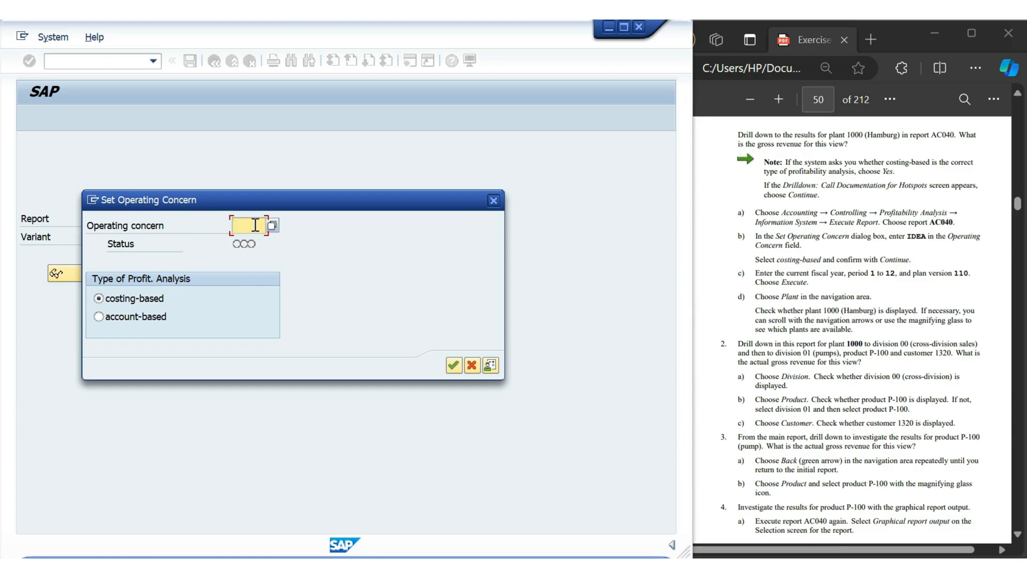
Set the operating concern to IDEA with costing-based profitability analysis and open report AC040.
{"action": "type", "text": "IDEA"}
{"action": "left_click", "coordinate": [454, 366]}
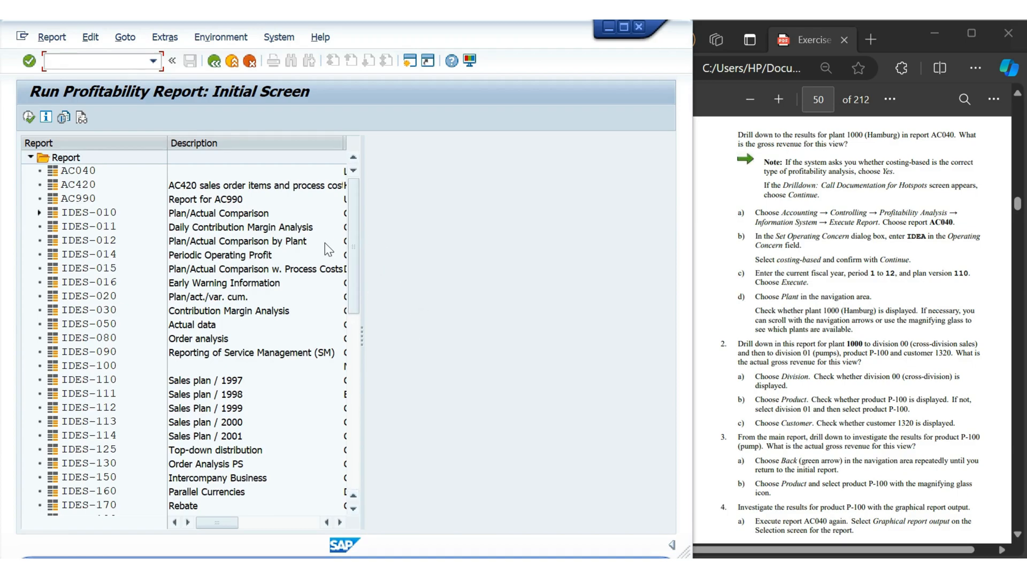
{"action": "double_click", "coordinate": [93, 171]}
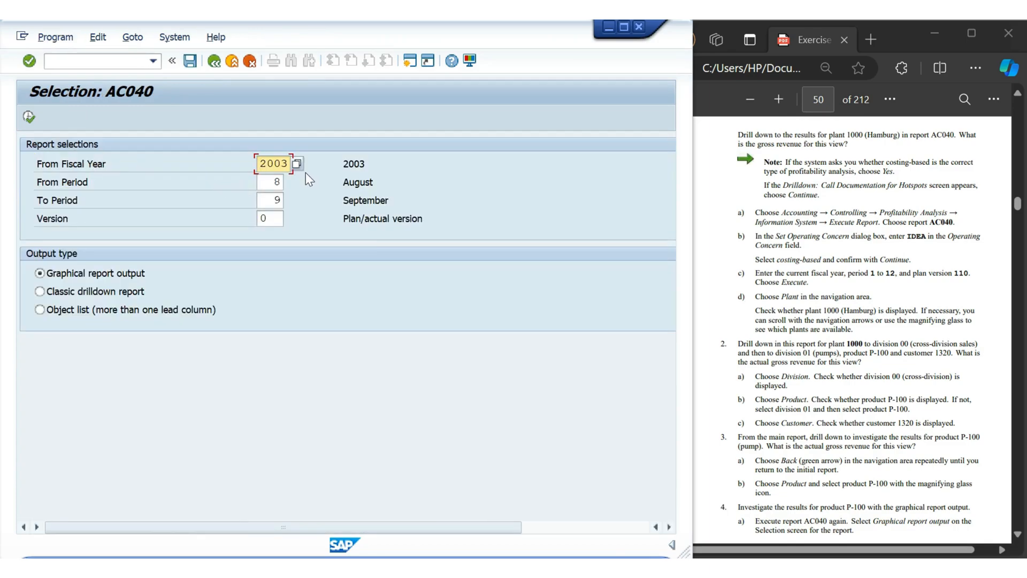
Execute report AC040 for periods 1 to 12 and plan version 110 as a classic drilldown report.
{"action": "double_click", "coordinate": [274, 183]}
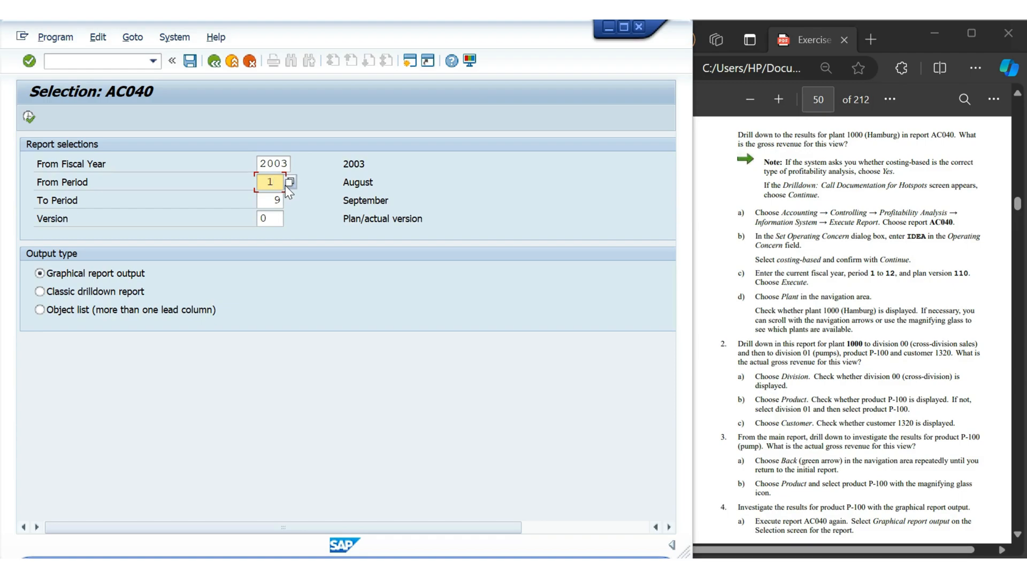
{"action": "type", "text": "1"}
{"action": "key", "text": "Tab"}
{"action": "type", "text": "1"}
{"action": "type", "text": "2"}
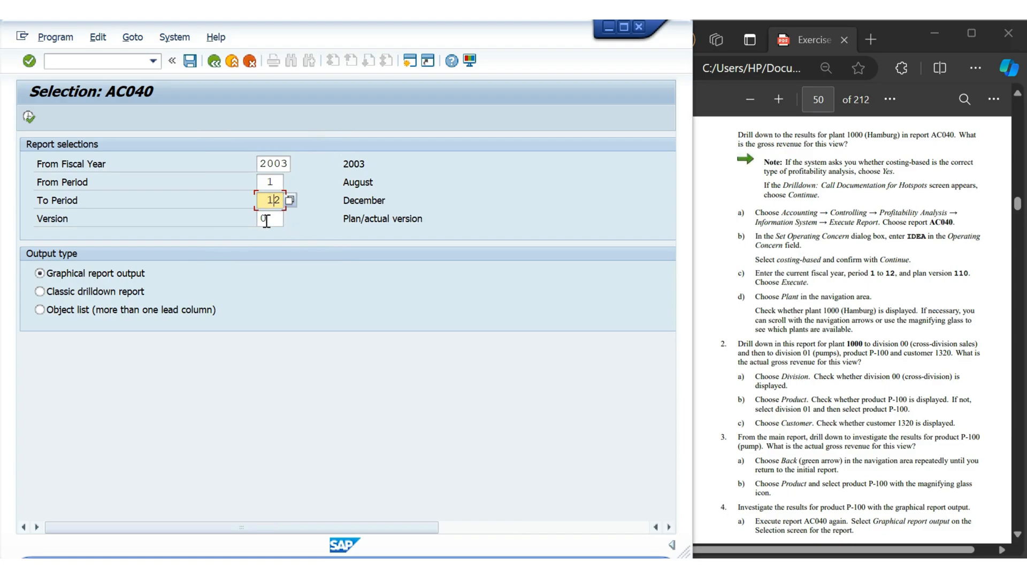
{"action": "key", "text": "Tab"}
{"action": "type", "text": "11"}
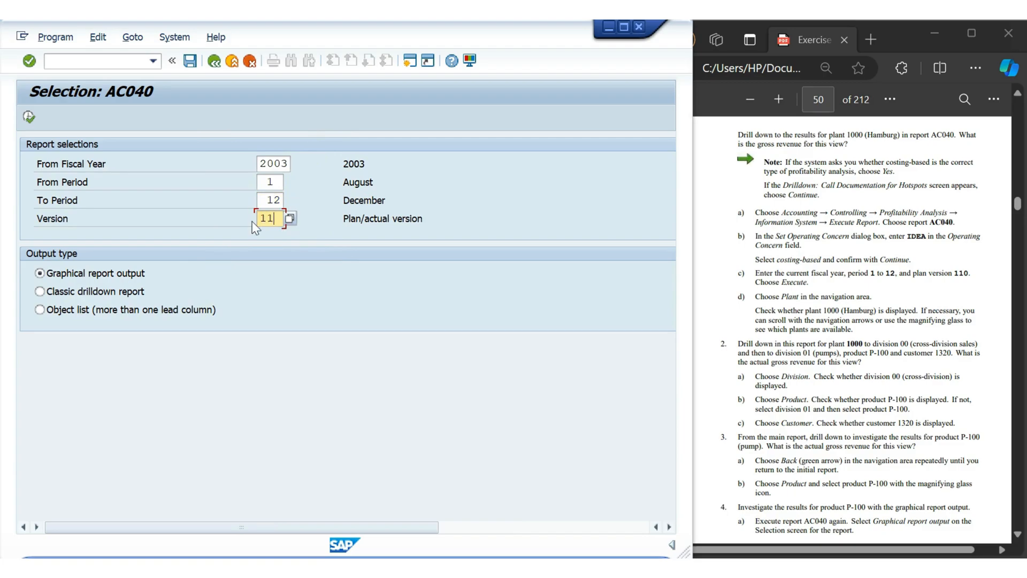
{"action": "type", "text": "0"}
{"action": "left_click", "coordinate": [43, 293]}
{"action": "left_click", "coordinate": [29, 118]}
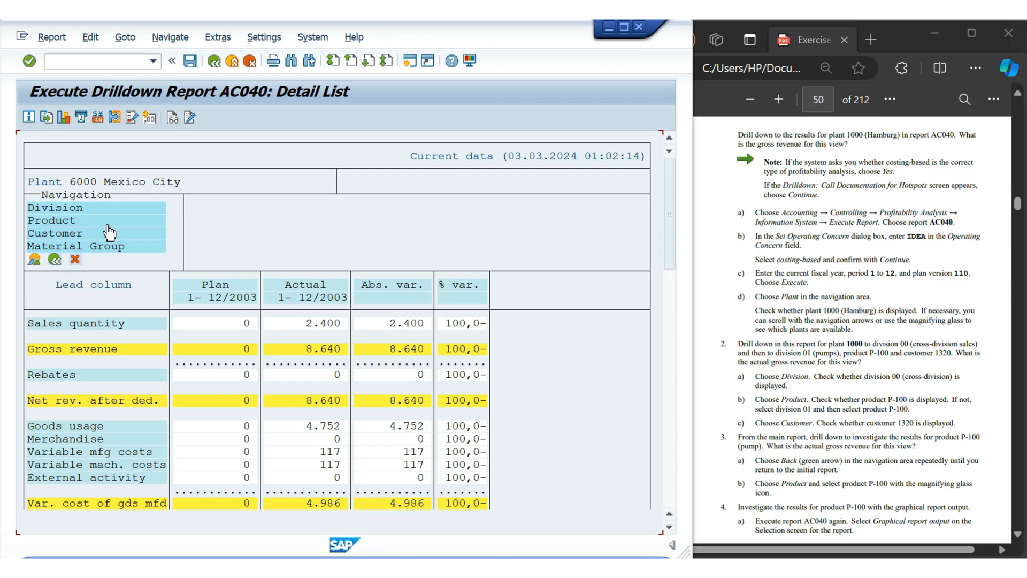
Break the Mexico City plant report down by product, permanently suppressing the hotspot notice, and step forward through the product values.
{"action": "left_click", "coordinate": [69, 220]}
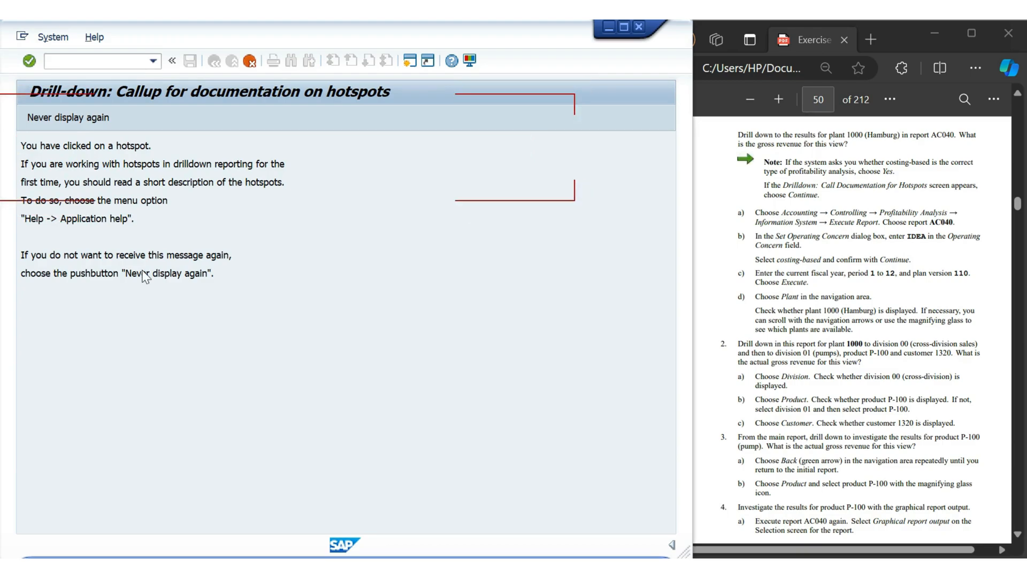
{"action": "left_click", "coordinate": [80, 122]}
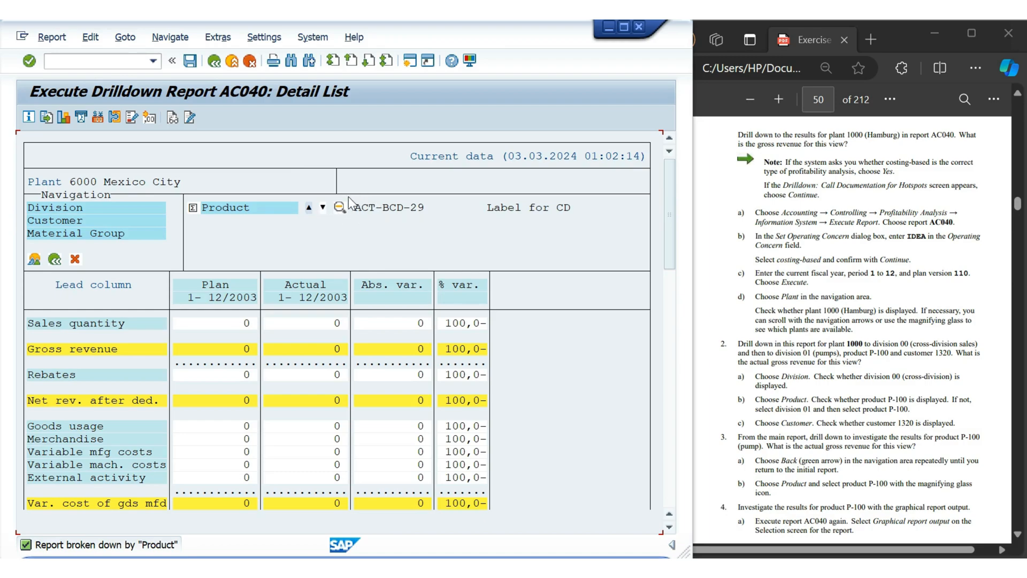
{"action": "left_click", "coordinate": [323, 208]}
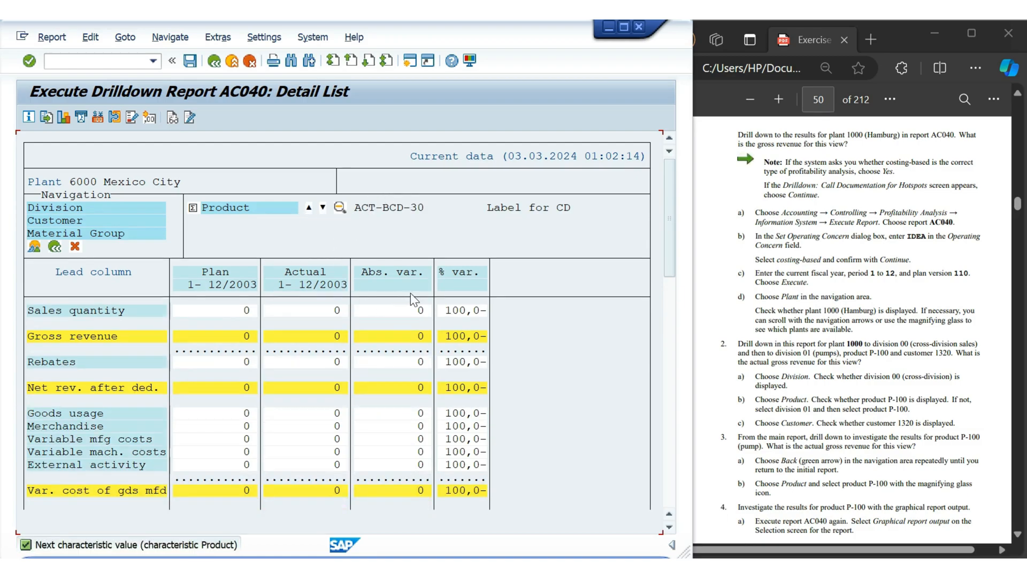
{"action": "left_click", "coordinate": [323, 208]}
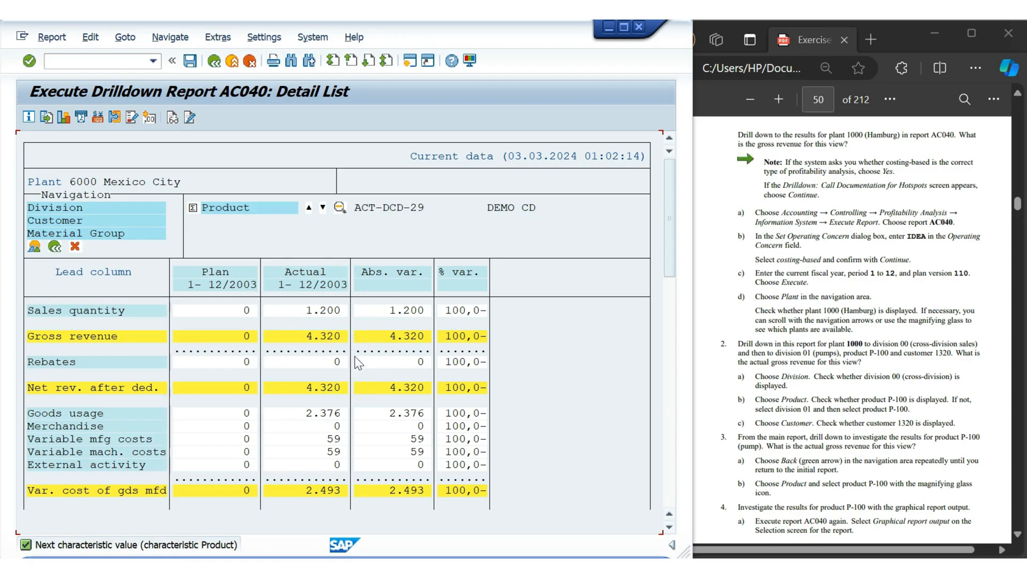
{"action": "left_click", "coordinate": [322, 208]}
{"action": "left_click", "coordinate": [322, 208]}
Exit the drilldown report and execute AC040 again with the same selections.
{"action": "left_click", "coordinate": [250, 61]}
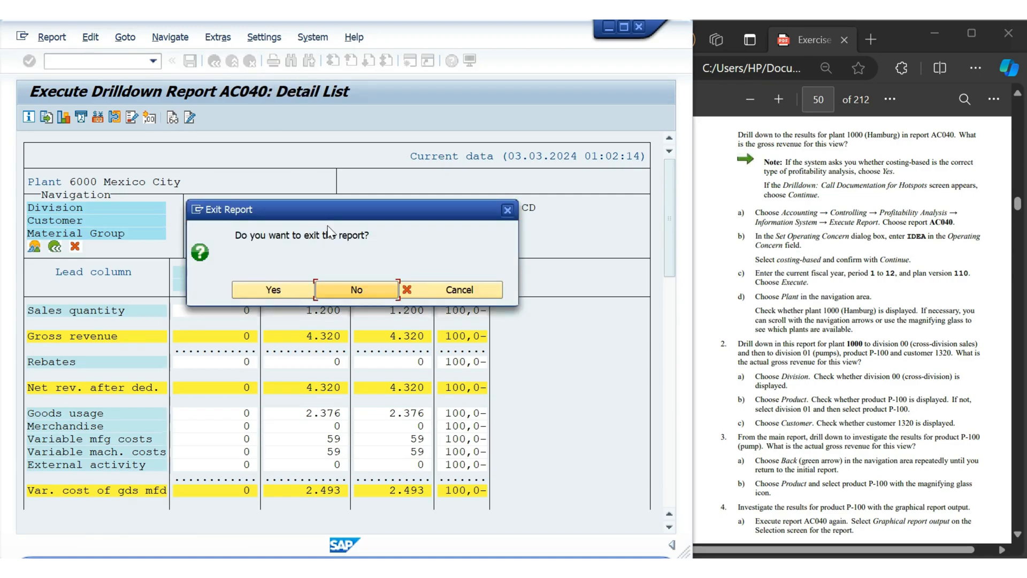
{"action": "left_click", "coordinate": [297, 291]}
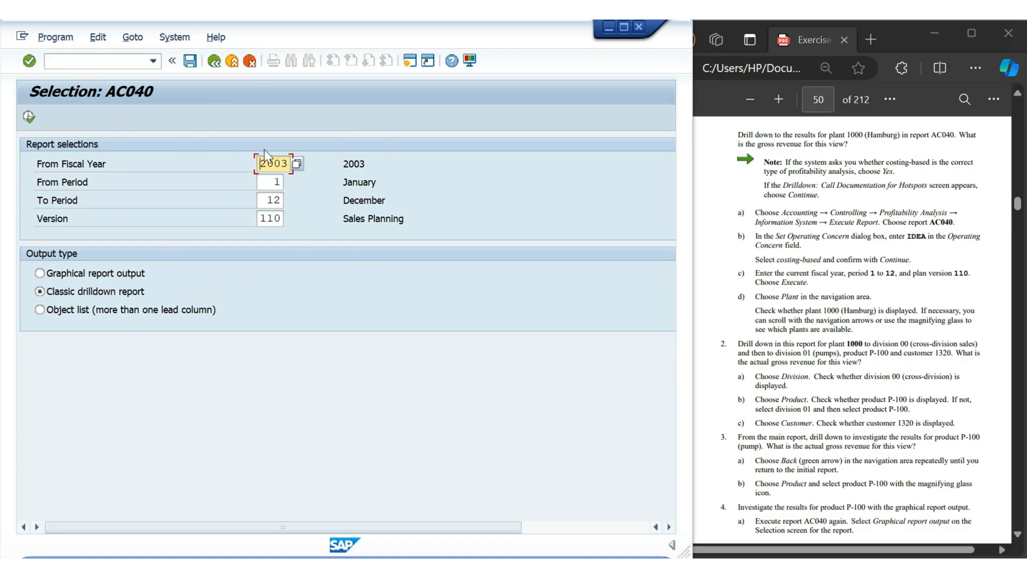
{"action": "left_click", "coordinate": [29, 116]}
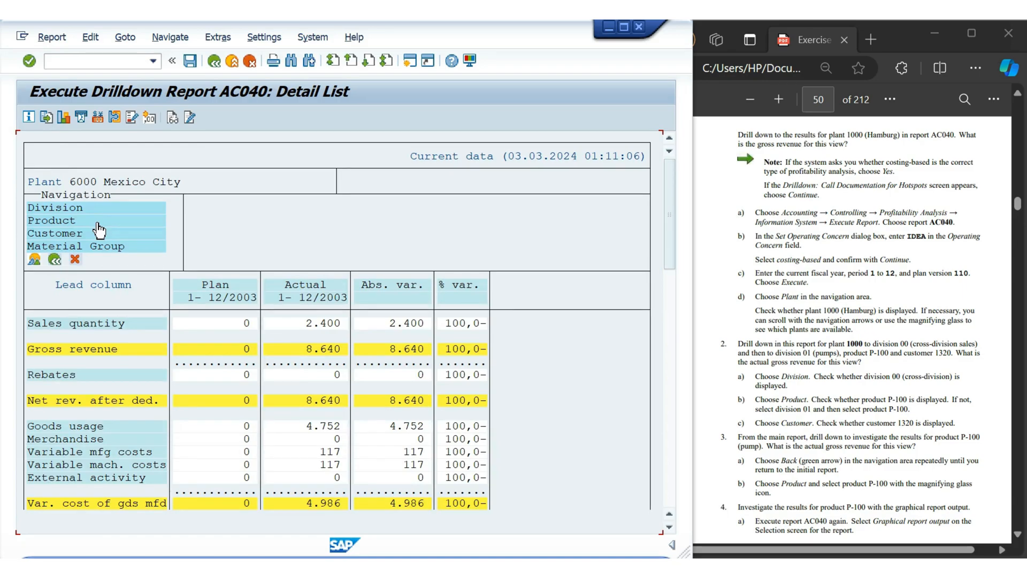
Break the report down by material group and compare the values of Electronics (002) and Hardware (00213).
{"action": "left_click", "coordinate": [101, 245]}
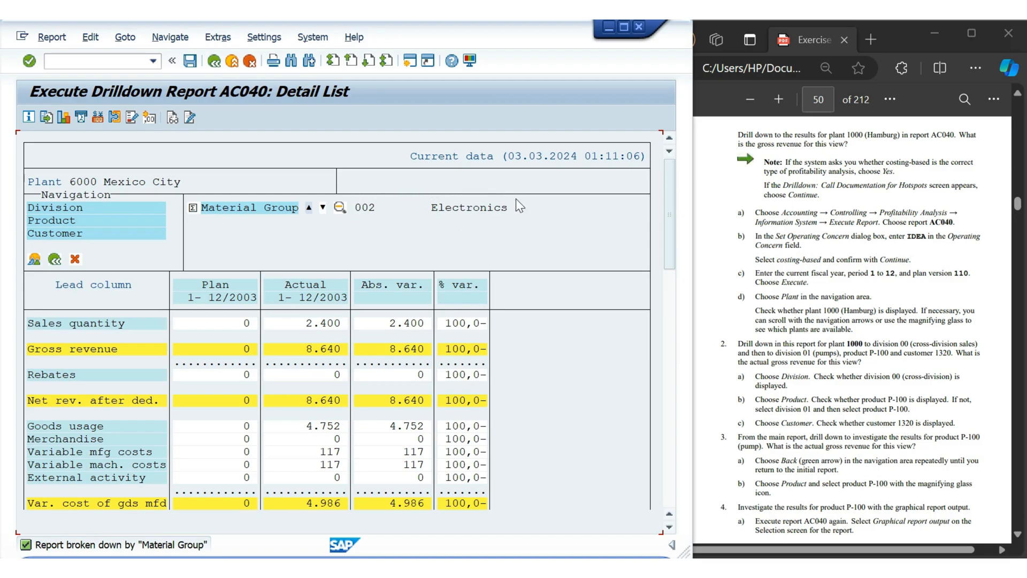
{"action": "left_click", "coordinate": [323, 208]}
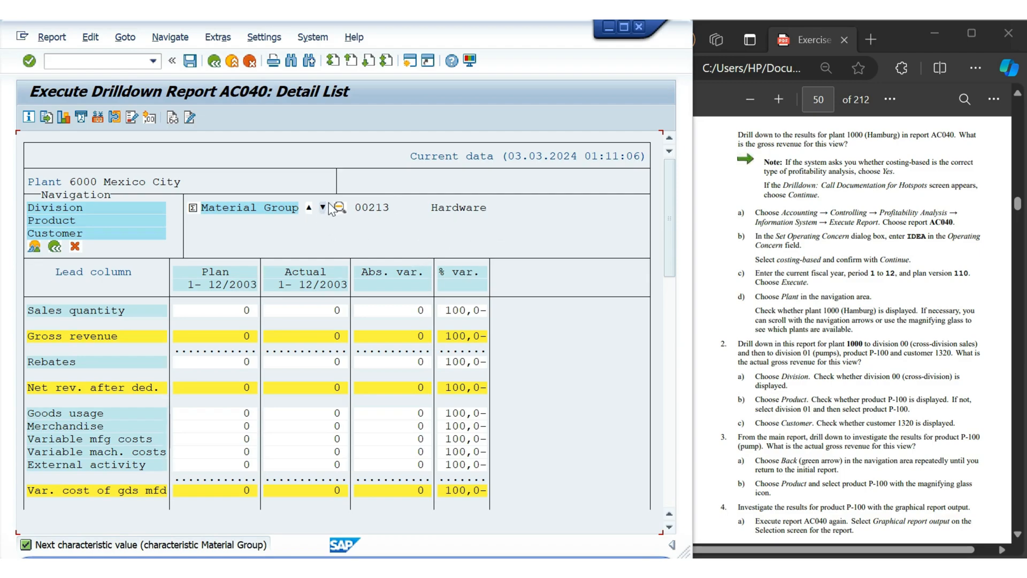
{"action": "left_click", "coordinate": [309, 209]}
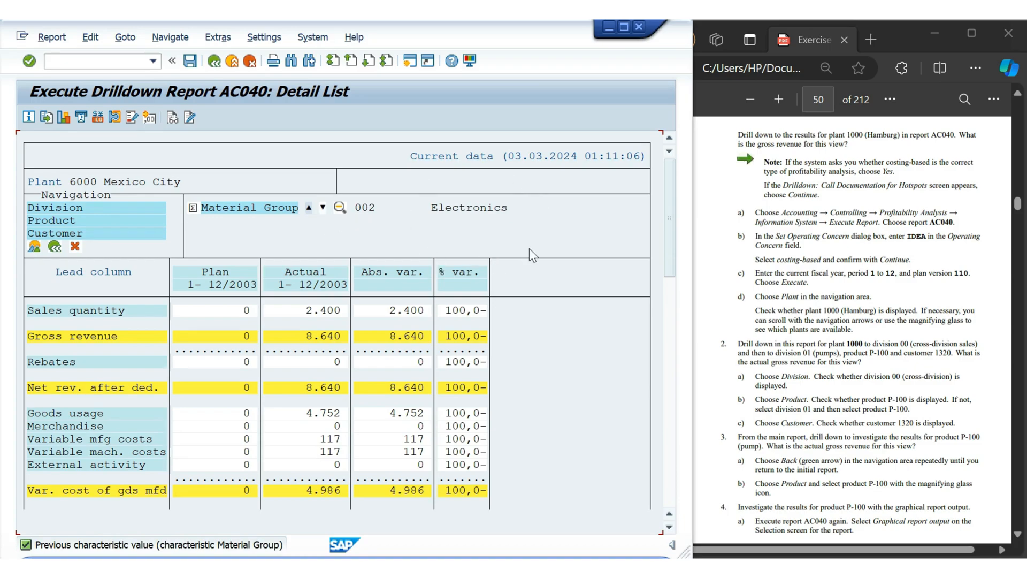
{"action": "left_click", "coordinate": [321, 207]}
Leave the AC040 drilldown report and return to SAP Easy Access with the /n command.
{"action": "left_click", "coordinate": [153, 61]}
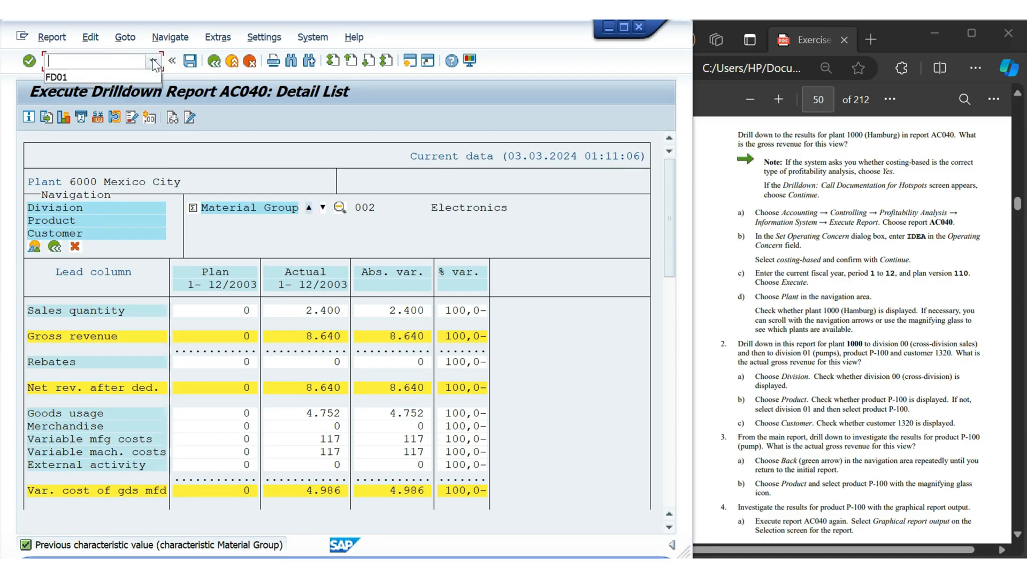
{"action": "type", "text": "/n"}
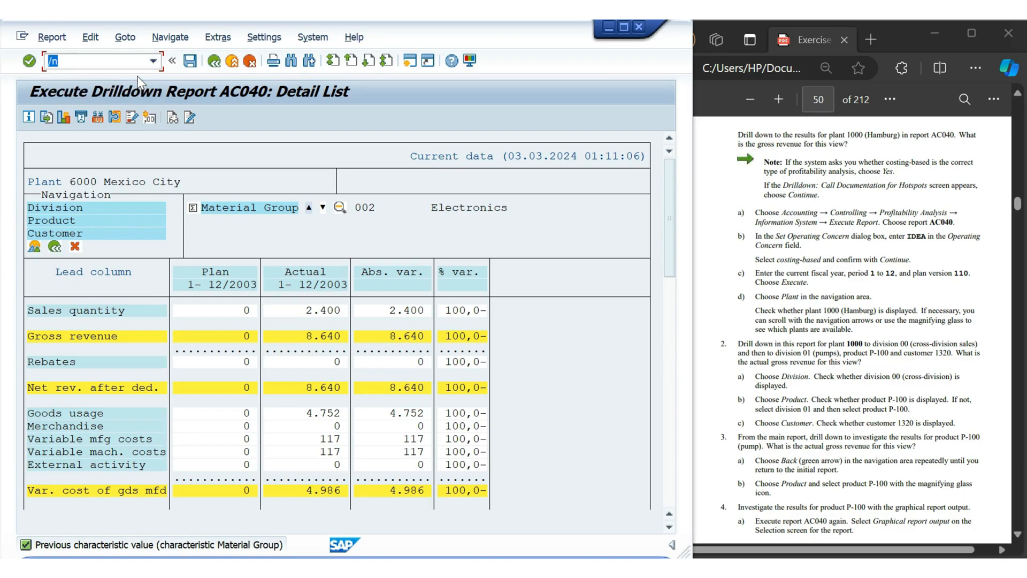
{"action": "key", "text": "Return"}
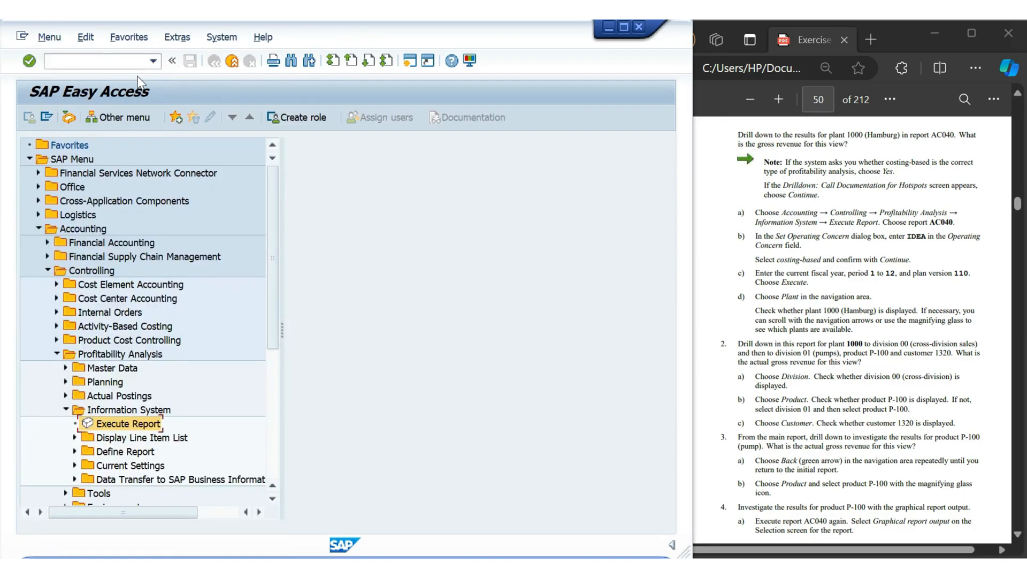